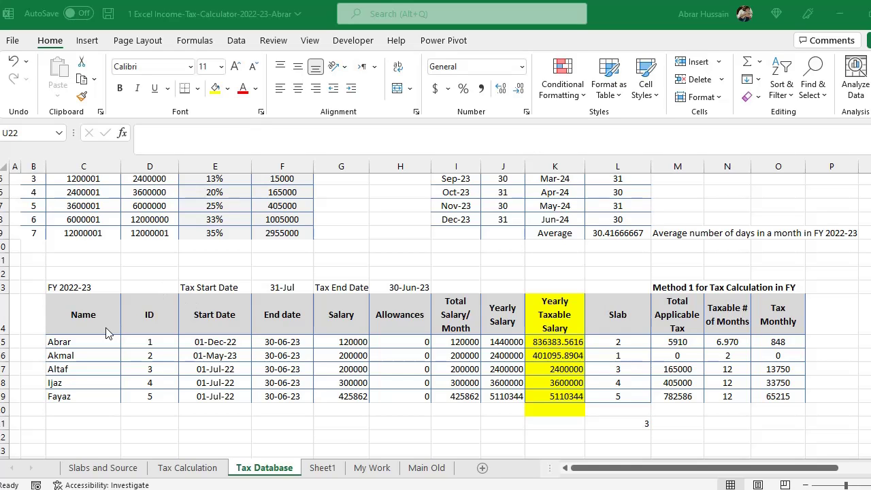
Select the Tax Database table, including the Yearly Taxable Salary through Tax Monthly columns
left_click(70, 288)
left_click_drag(70, 288, 756, 401)
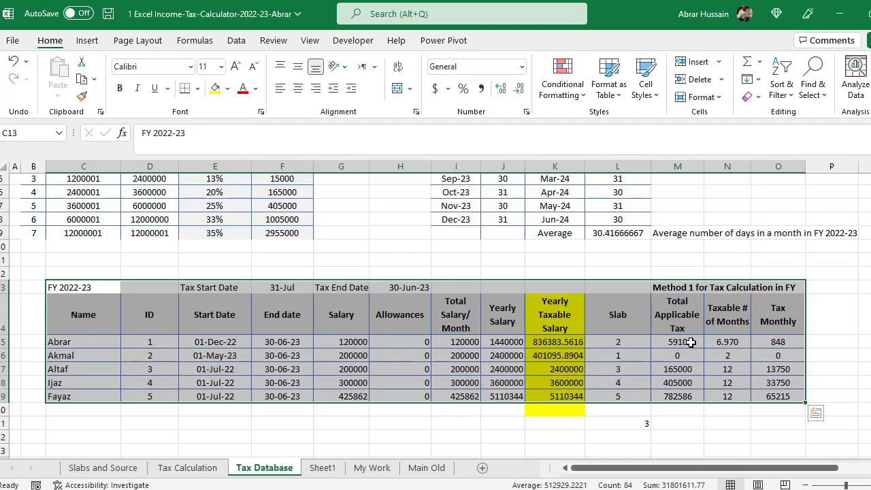
left_click(553, 331)
left_click_drag(627, 339, 776, 405)
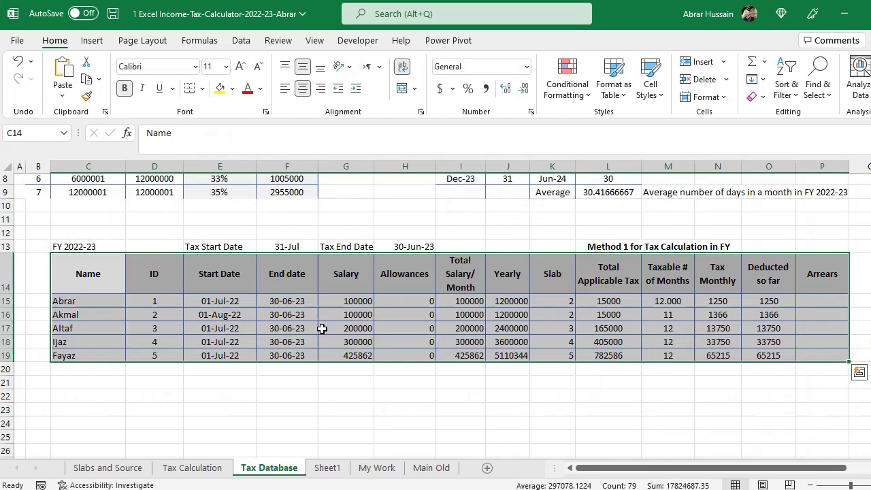
left_click_drag(68, 282, 837, 349)
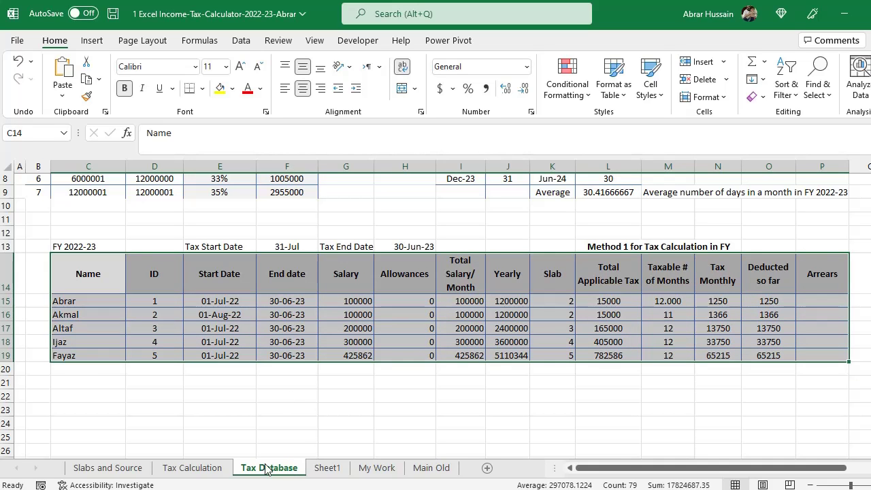
On the Slabs and Source sheet, select the 2022-23 tax slab table and the average days heading
left_click(124, 468)
scroll(121, 257, "up", 3)
left_click_drag(23, 210, 681, 411)
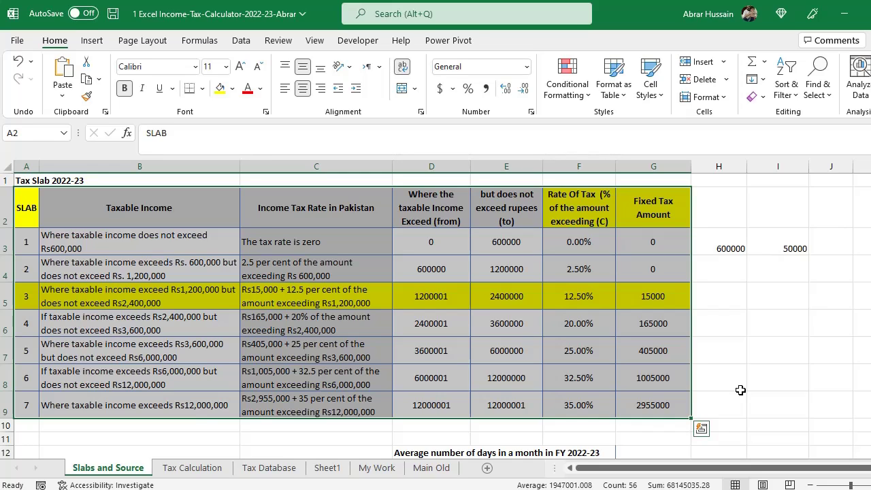
left_click(11, 208)
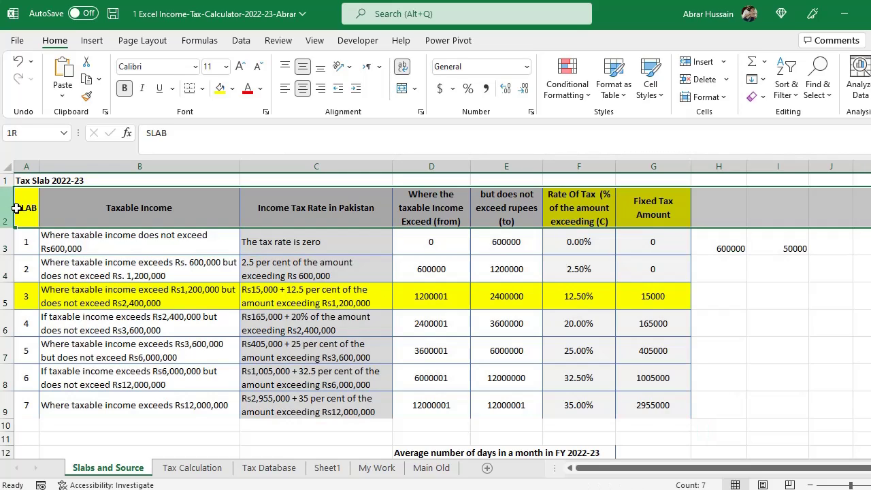
left_click_drag(29, 204, 642, 399)
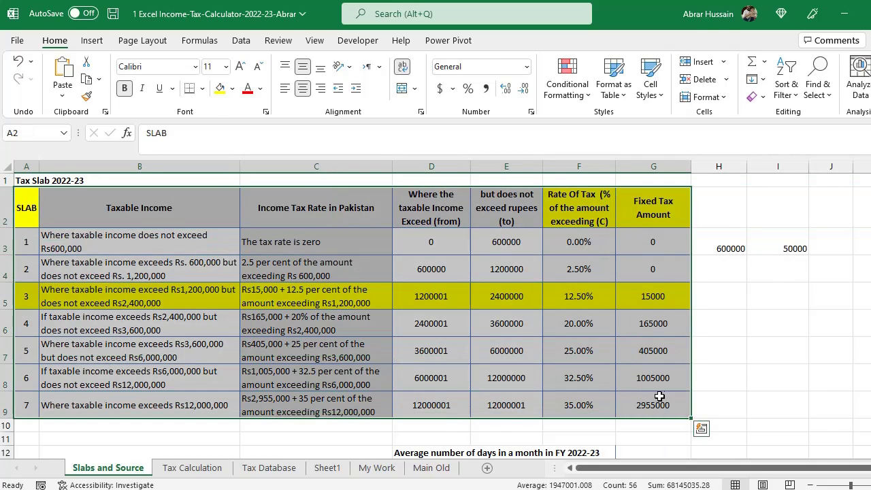
scroll(661, 394, "down", 2)
scroll(661, 393, "down", 2)
left_click(401, 206)
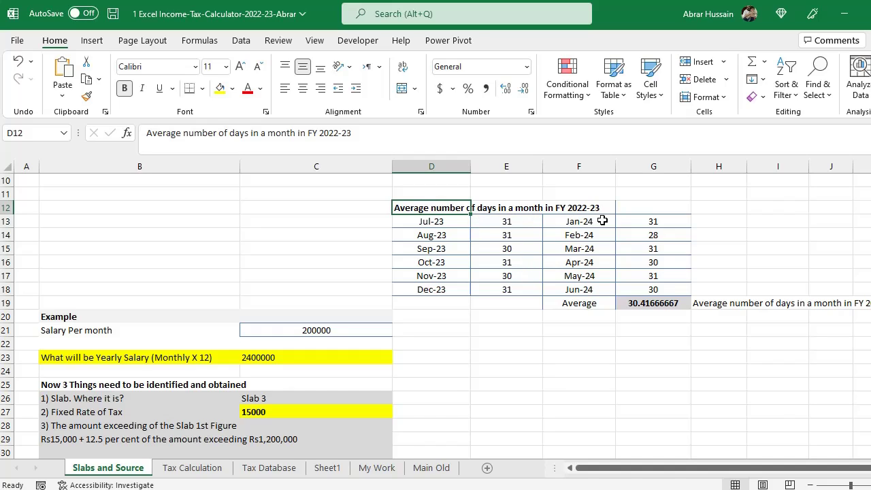
left_click_drag(439, 219, 435, 305)
left_click_drag(585, 222, 579, 300)
left_click(428, 222)
left_click(578, 288)
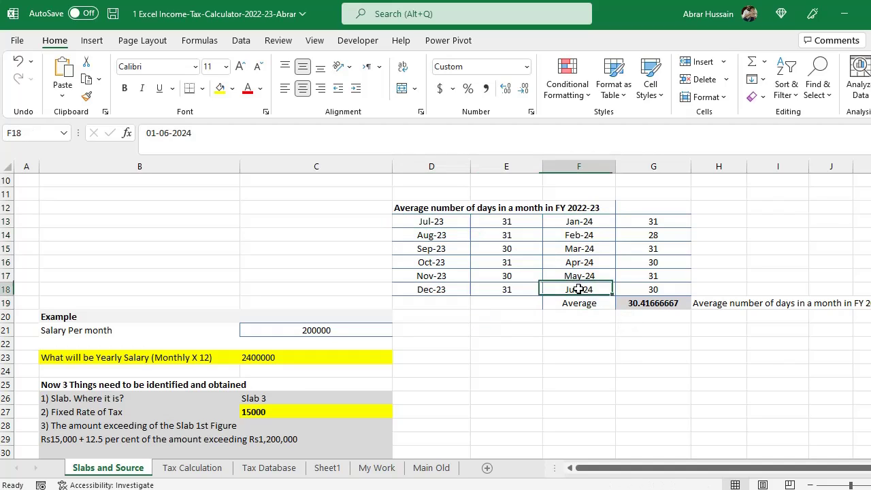
left_click(508, 219)
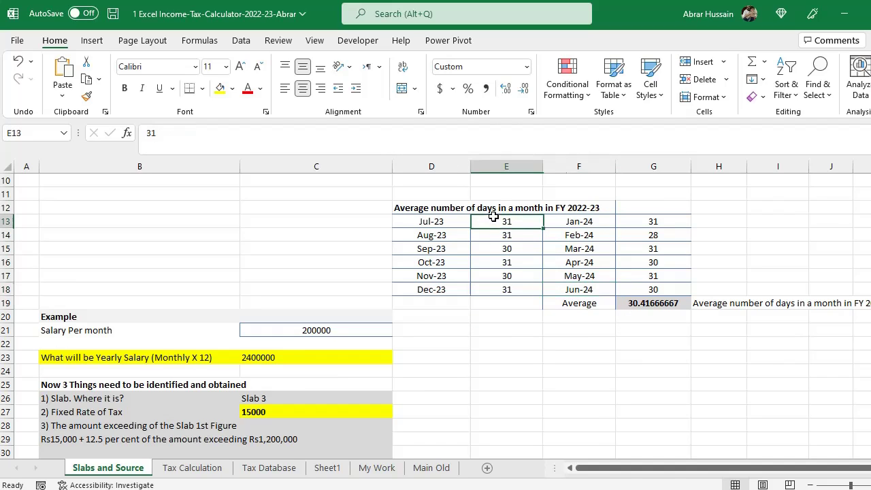
left_click(510, 236)
left_click(520, 252)
left_click(514, 261)
left_click(521, 276)
left_click(537, 284)
left_click(635, 219)
left_click(571, 302)
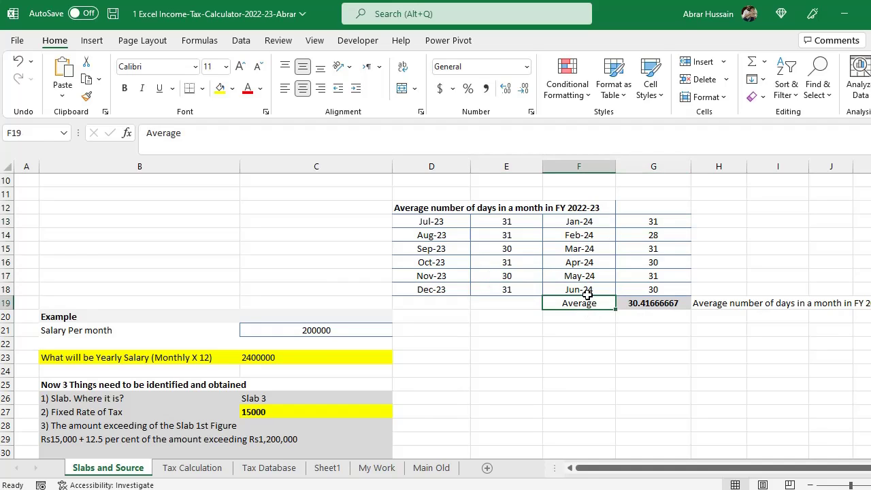
double_click(653, 304)
key("ctrl+Return")
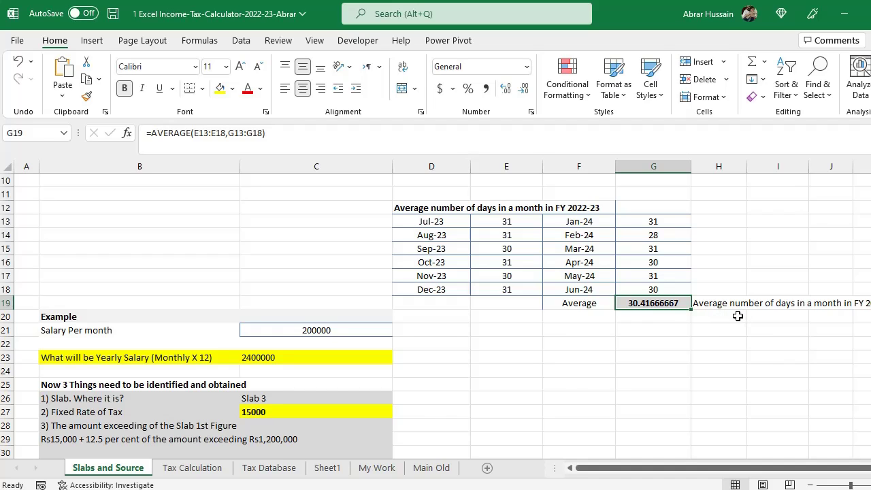
left_click(272, 468)
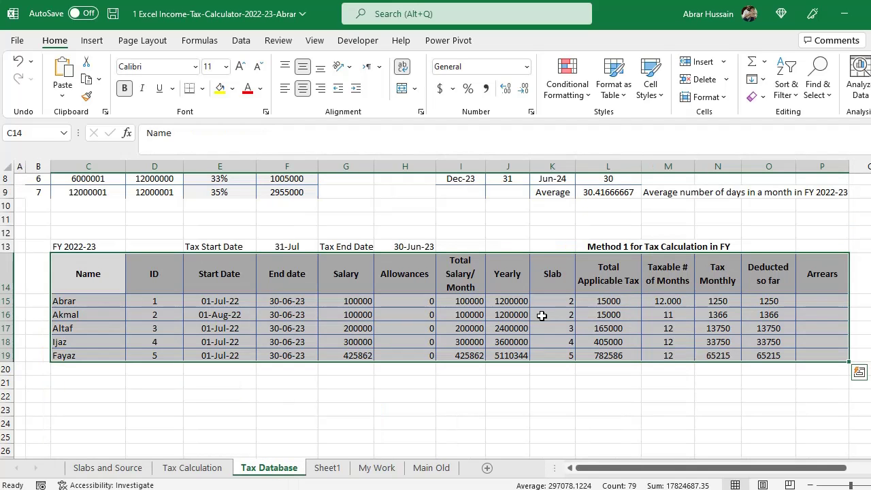
Review the Start Date and End date columns on Tax Database, then view the Tax Calculation sheet
left_click_drag(213, 279, 264, 368)
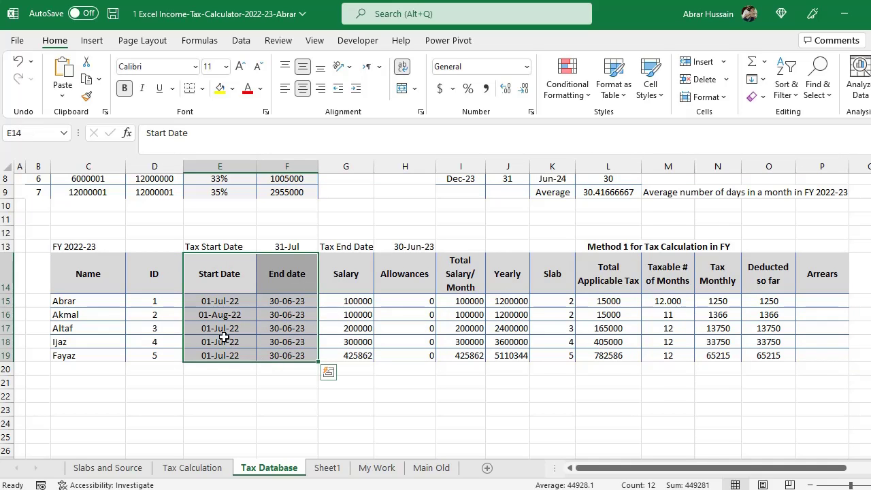
left_click(201, 245)
left_click(59, 247)
left_click(237, 283)
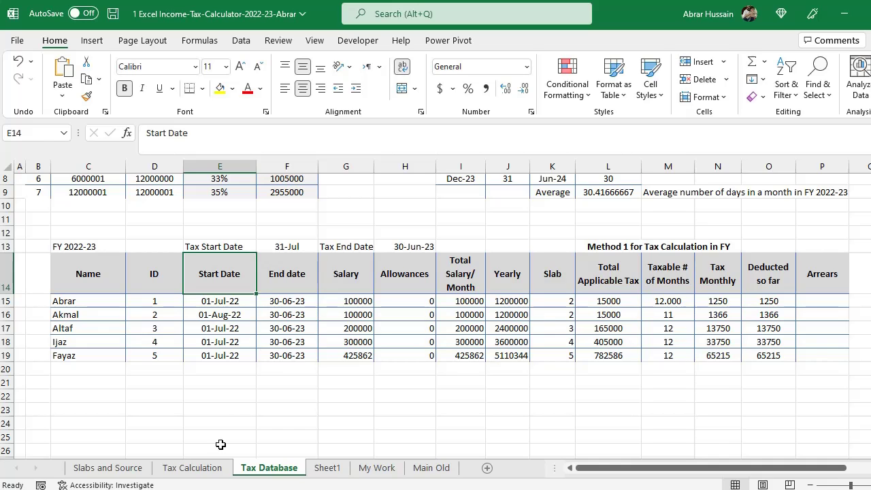
left_click(191, 468)
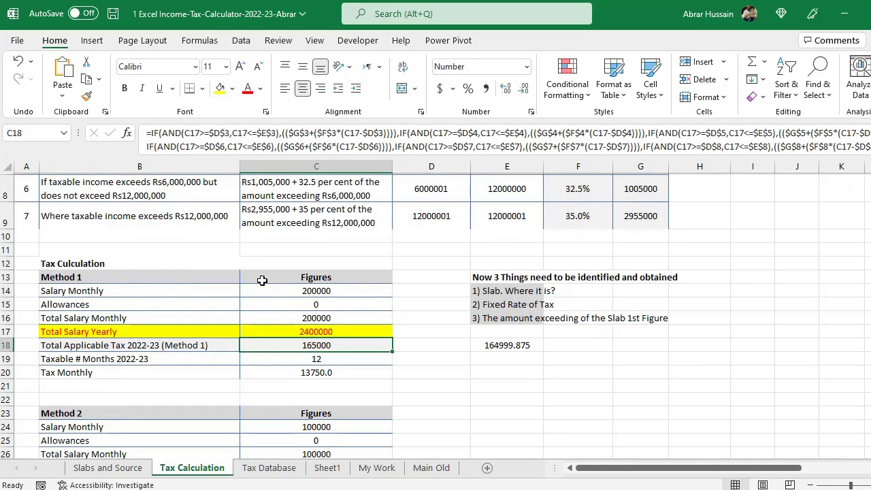
On Tax Database, fill the Feb-24 month and day-count cells with yellow
left_click(253, 469)
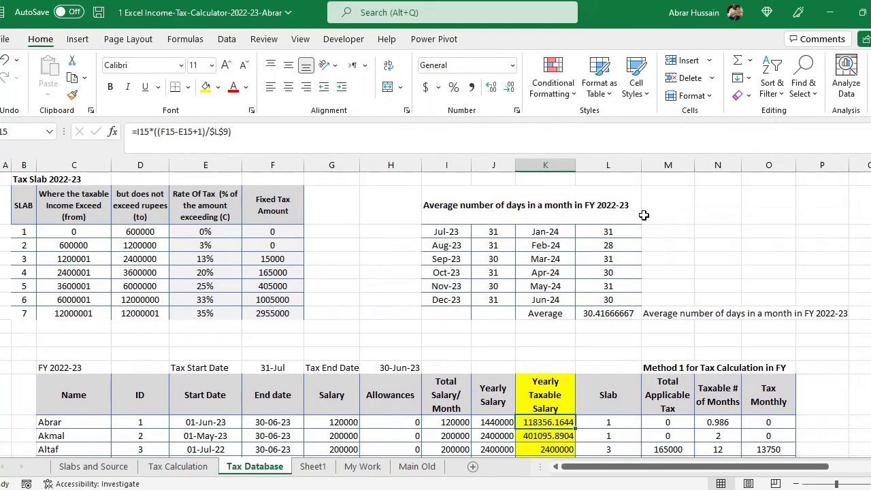
left_click(564, 207)
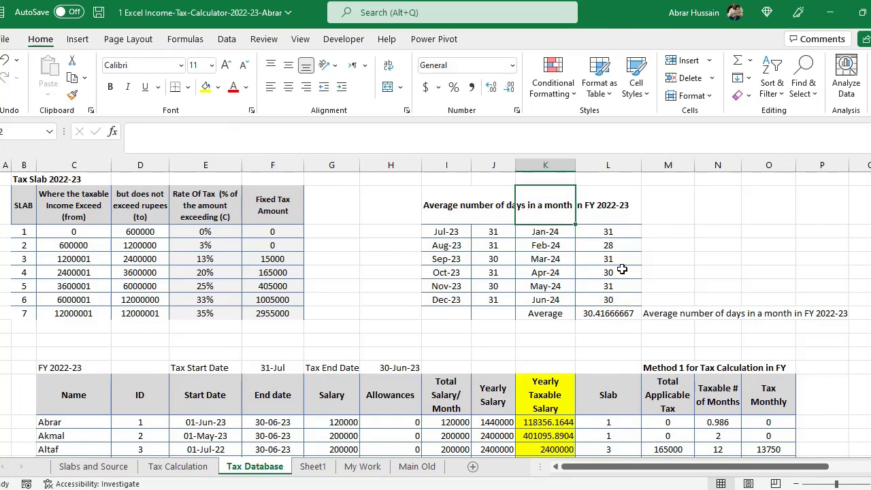
left_click(594, 313)
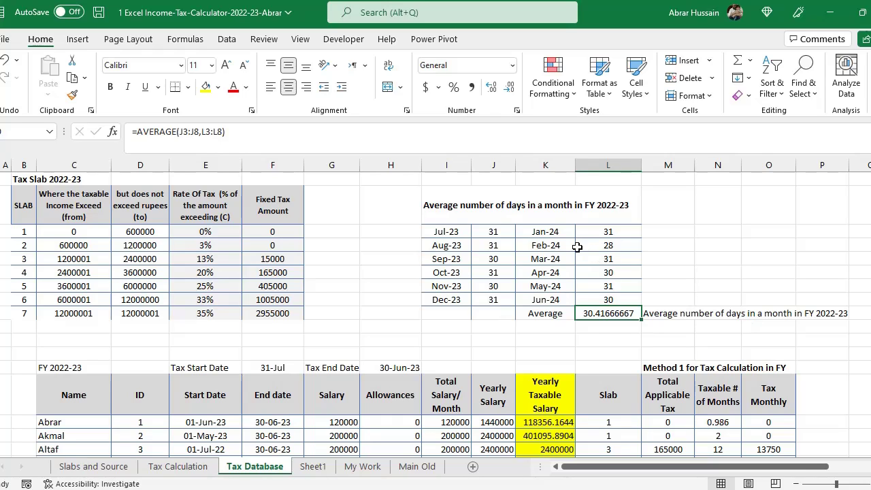
left_click(548, 249)
left_click_drag(549, 249, 602, 247)
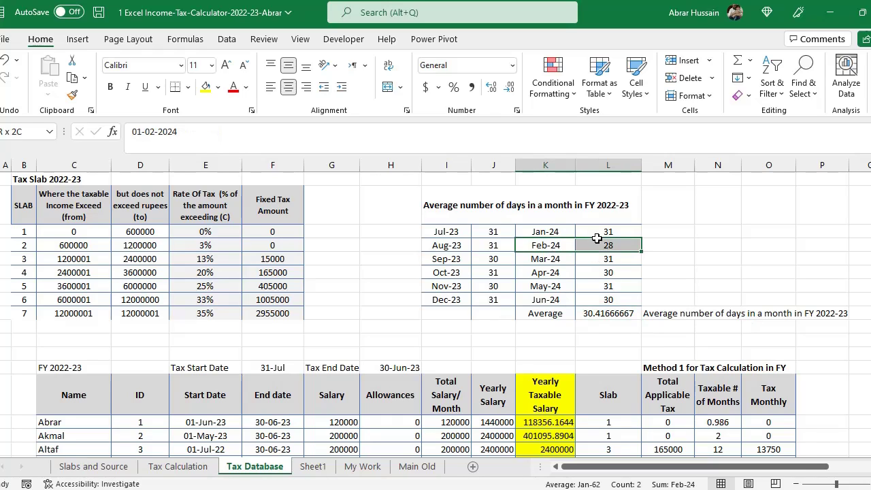
left_click(205, 86)
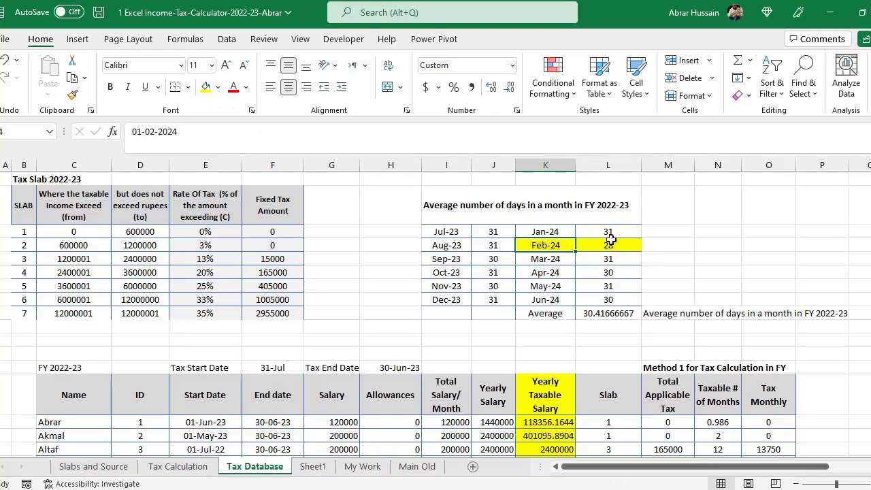
Try February at 29 days (average 30.5), then restore it to 28 days
left_click(608, 244)
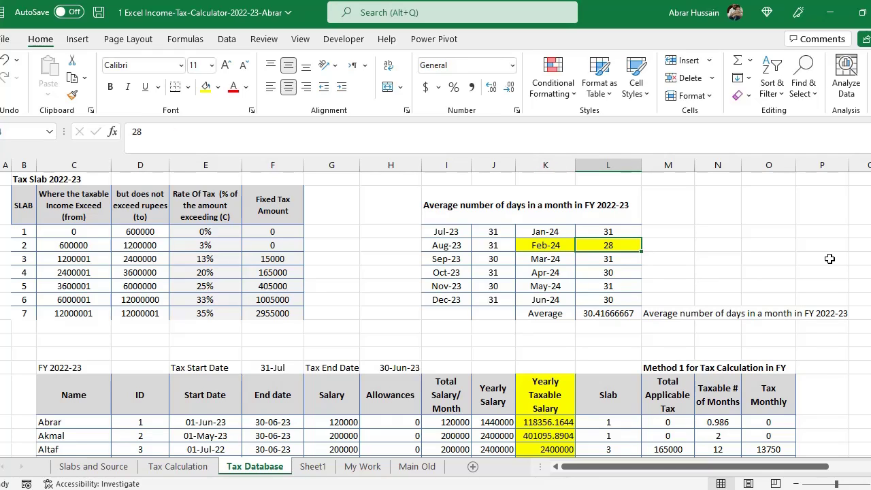
type("29")
key("Return")
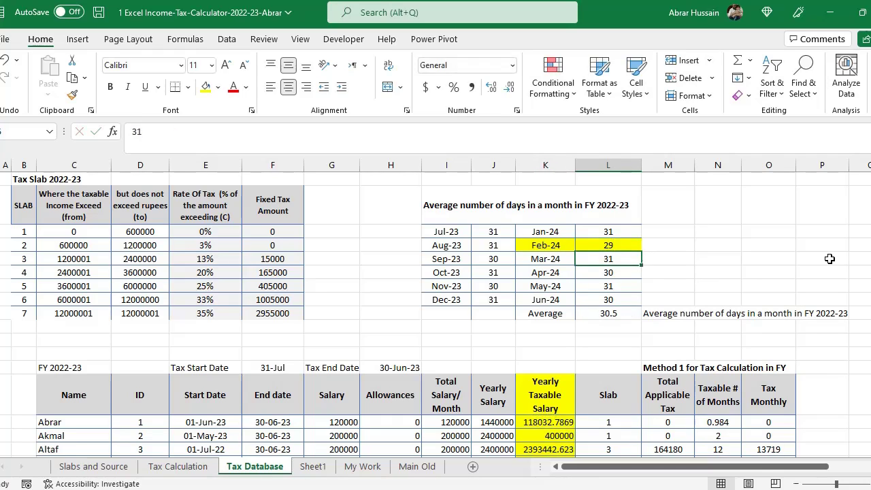
left_click(623, 313)
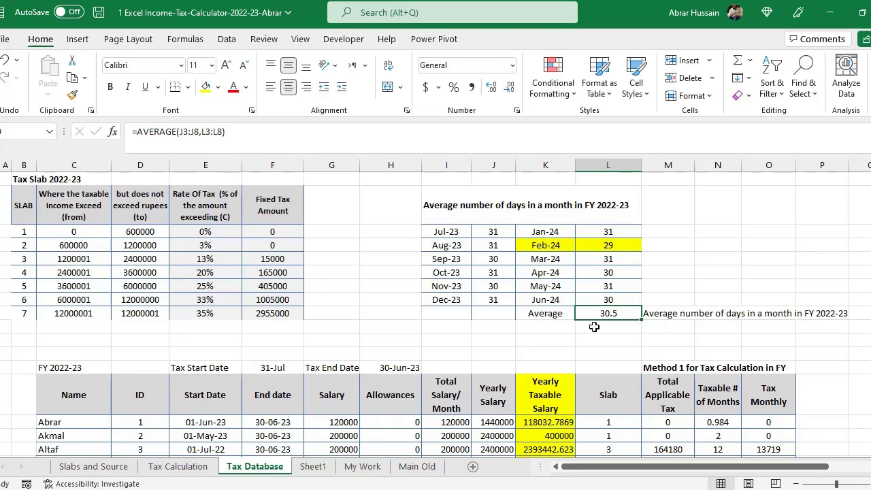
left_click(607, 245)
type("28")
key("Return")
key("Up")
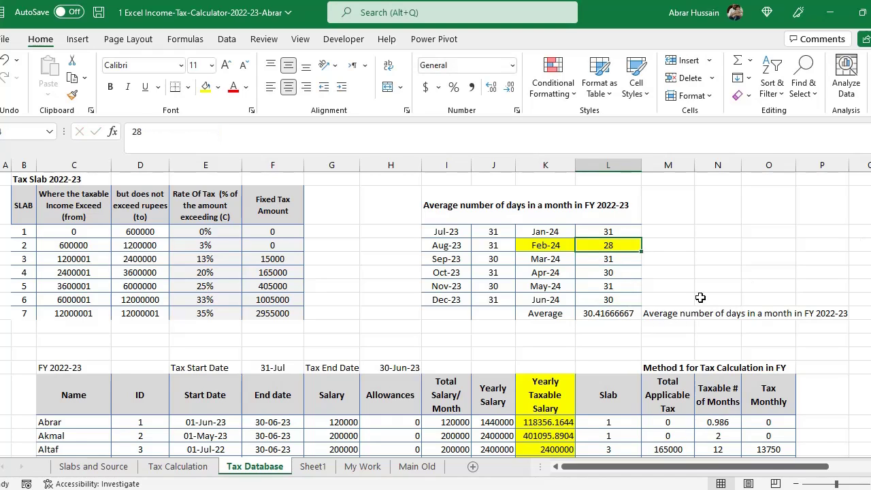
left_click(599, 315)
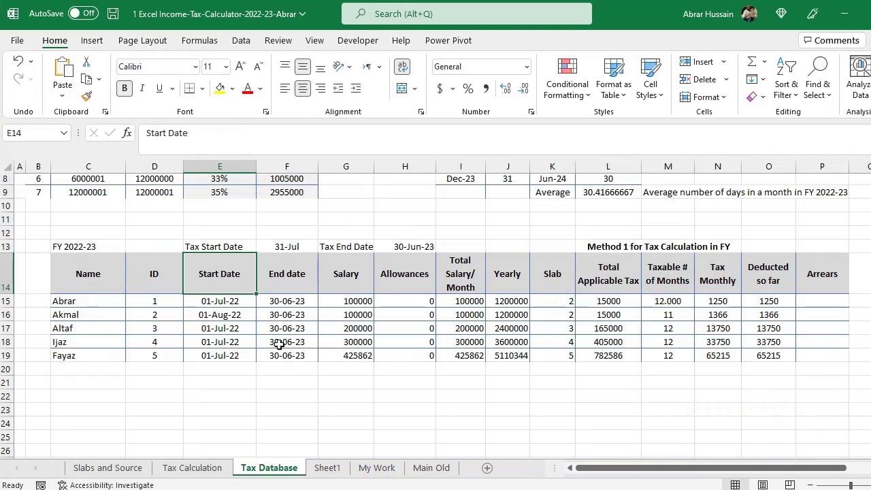
left_click_drag(223, 282, 268, 364)
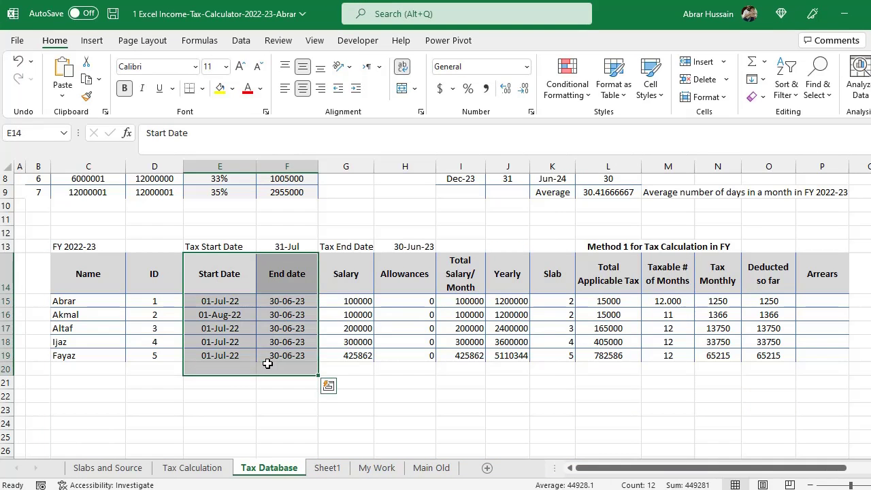
left_click(68, 275)
left_click(165, 269)
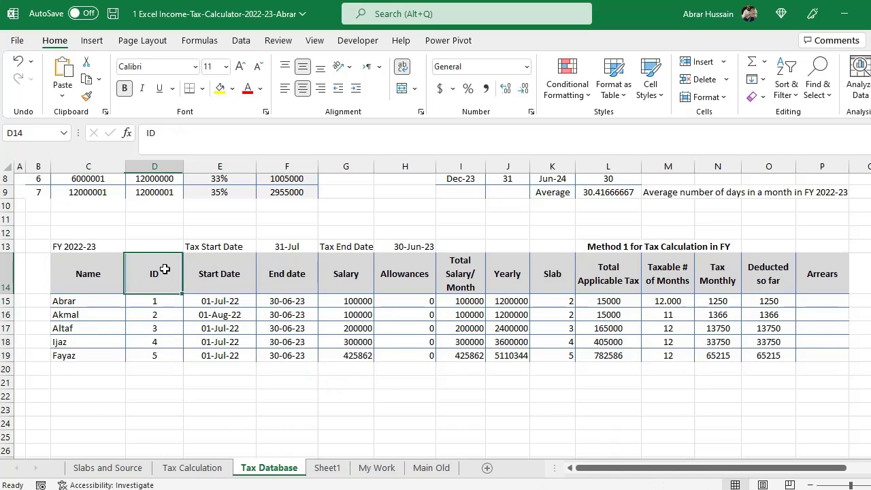
left_click(235, 282)
left_click(222, 303)
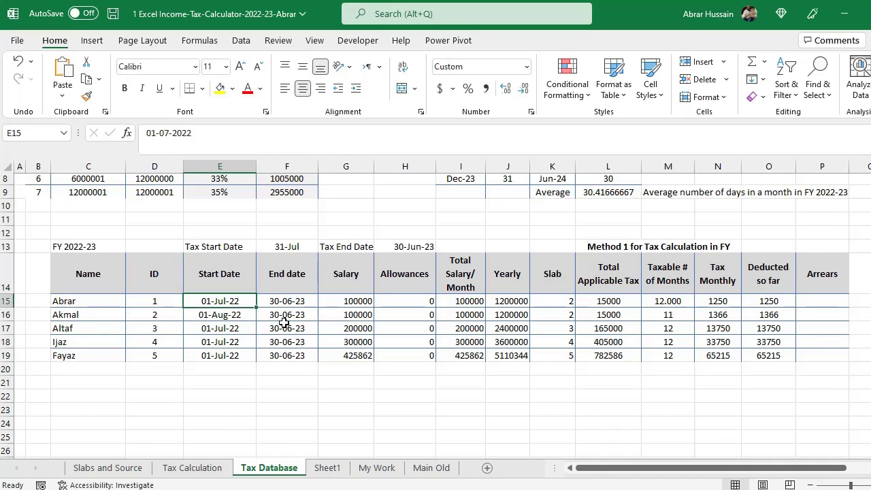
left_click(263, 278)
left_click(297, 303)
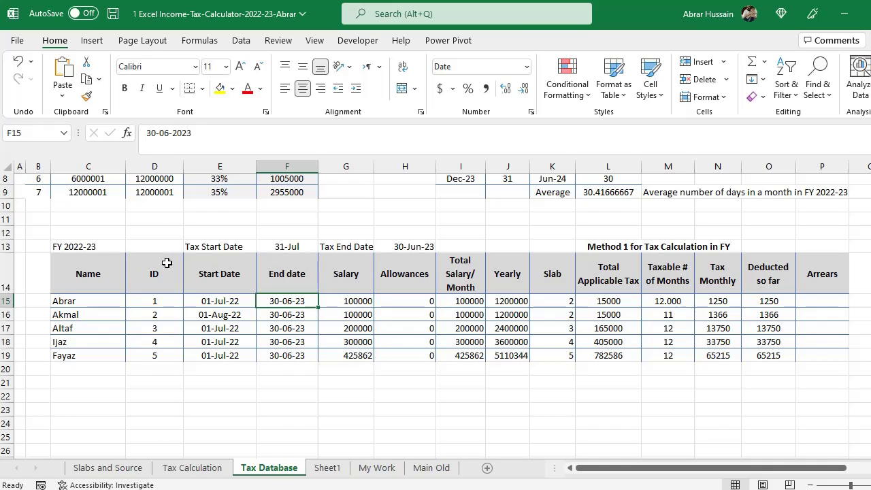
left_click_drag(289, 301, 302, 352)
left_click(302, 300)
left_click(359, 275)
left_click(349, 304)
left_click(393, 275)
left_click(399, 304)
left_click(453, 259)
left_click(467, 298)
left_click(515, 274)
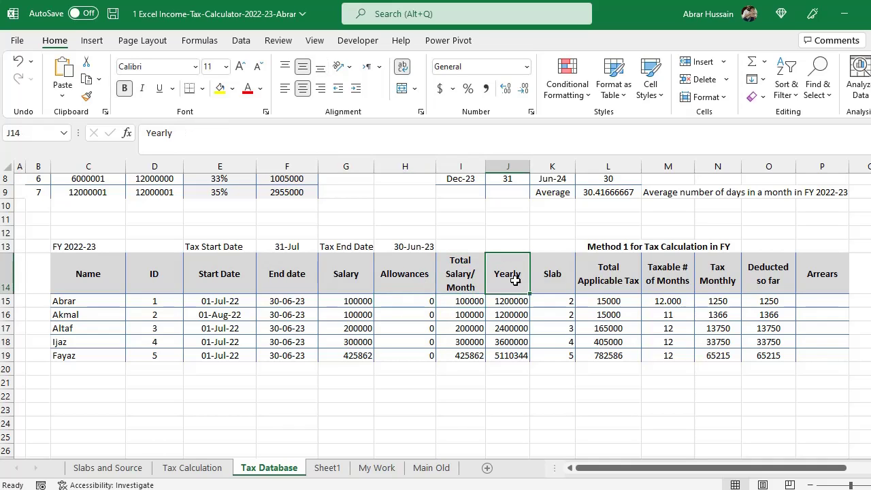
left_click(504, 299)
left_click(556, 275)
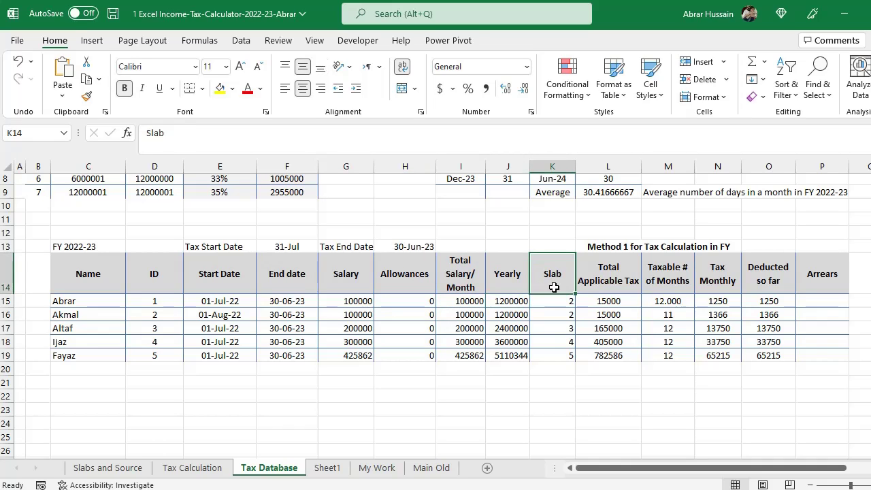
left_click(555, 302)
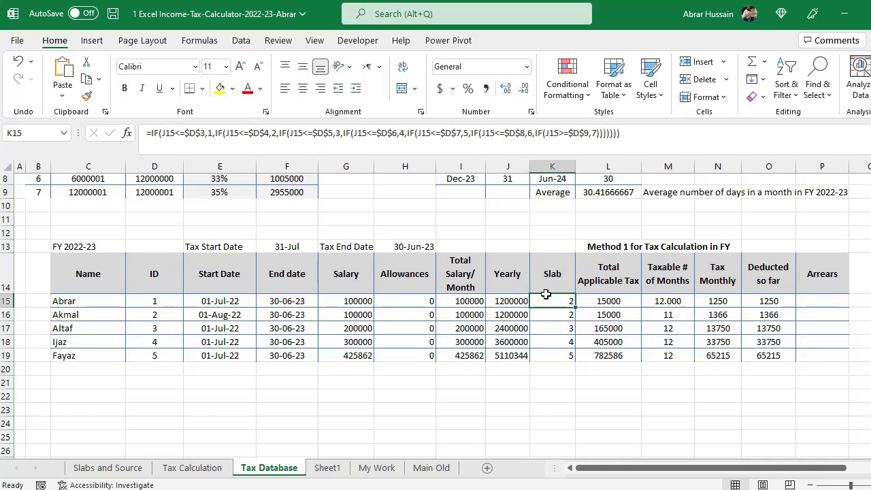
double_click(558, 300)
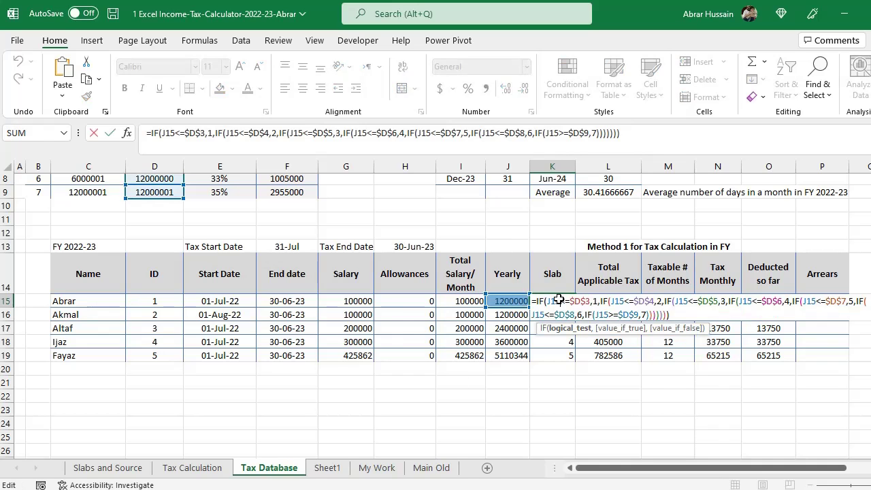
scroll(320, 309, "up", 3)
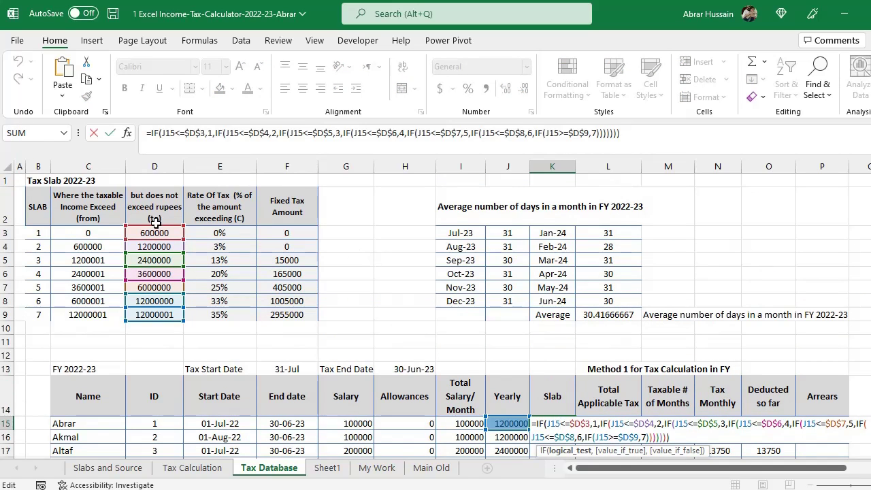
scroll(659, 267, "down", 2)
scroll(659, 270, "up", 2)
scroll(435, 268, "down", 2)
key("Escape")
key("F2")
key("Escape")
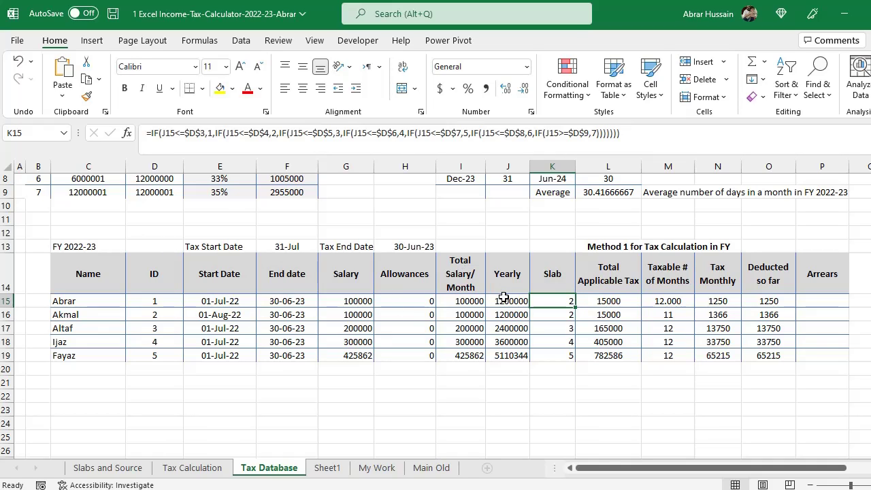
scroll(504, 297, "up", 3)
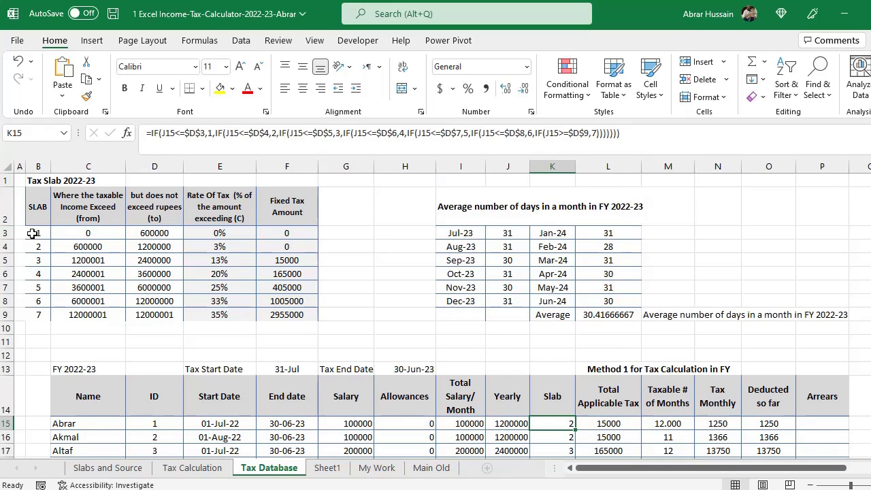
left_click(155, 245)
left_click(37, 250)
left_click(157, 262)
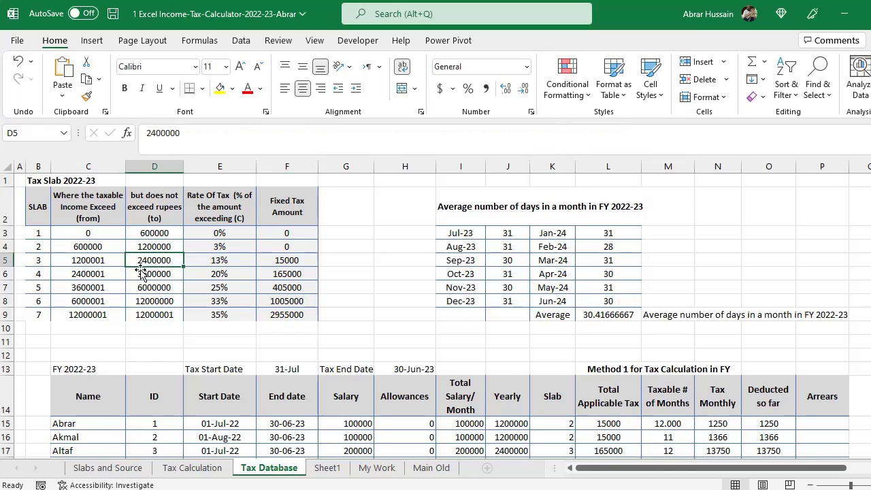
left_click(63, 273)
scroll(555, 317, "down", 2)
scroll(556, 317, "down", 1)
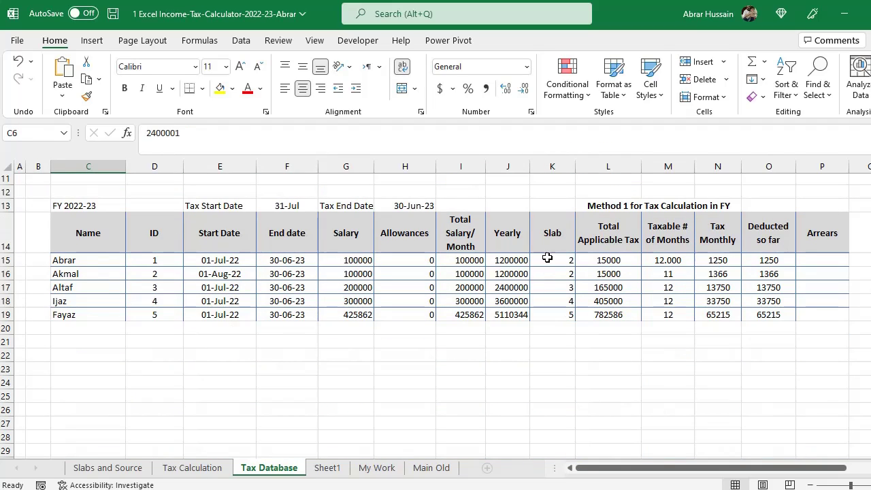
left_click(548, 259)
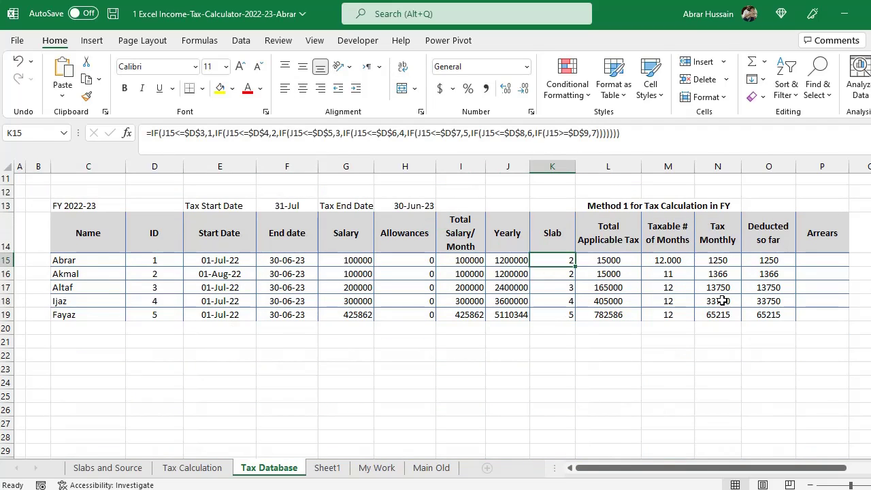
left_click_drag(550, 228, 551, 311)
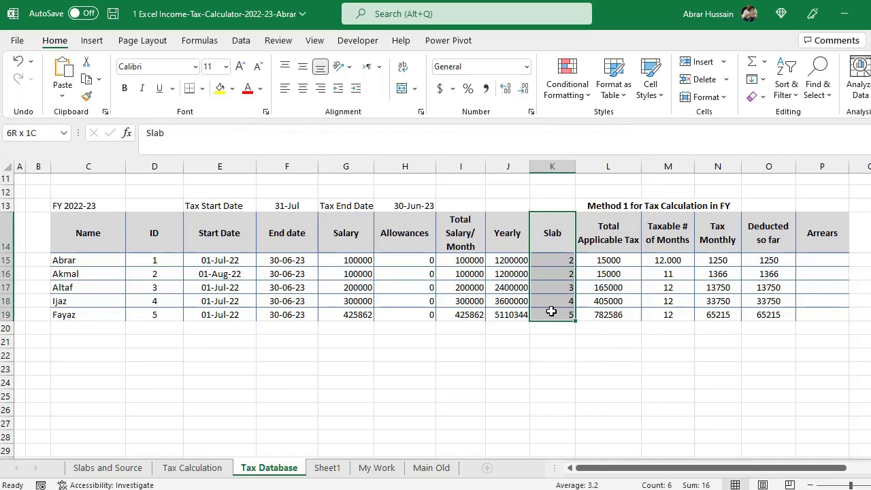
left_click(558, 255)
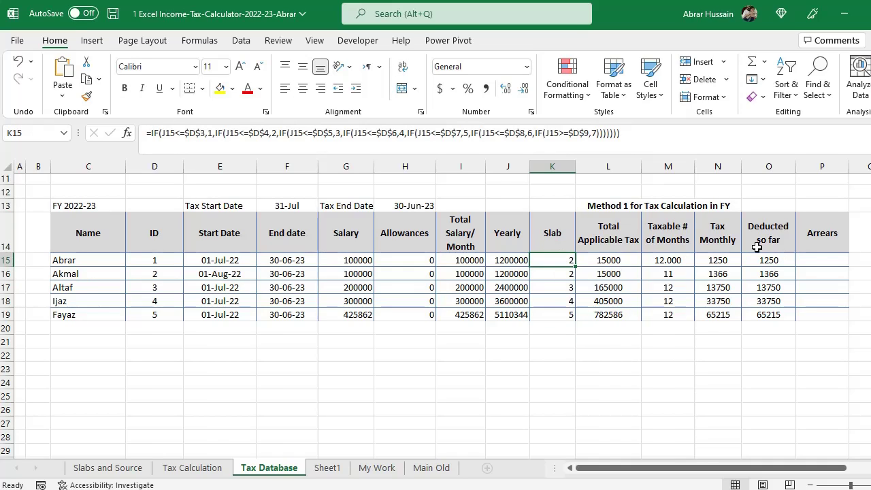
In K21, start the formula =IF(J15<=D3,B3 testing against the first slab limit
left_click(560, 340)
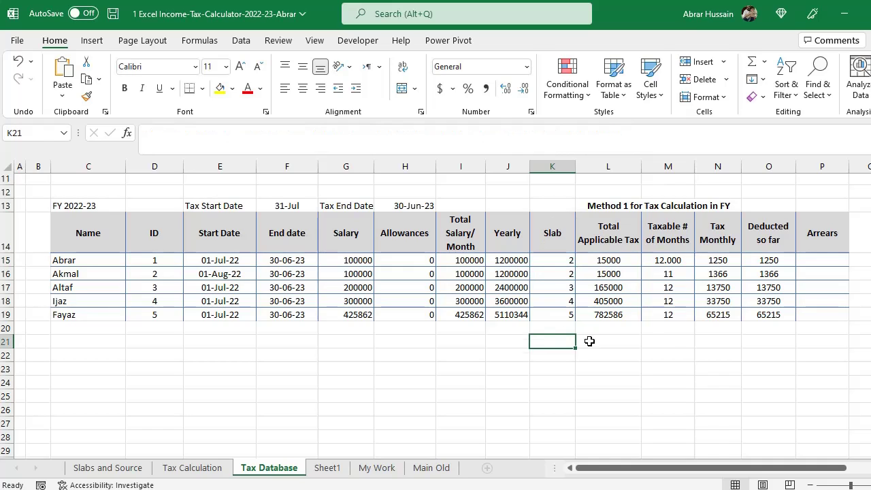
type("=IF")
scroll(555, 303, "up", 1)
type("(")
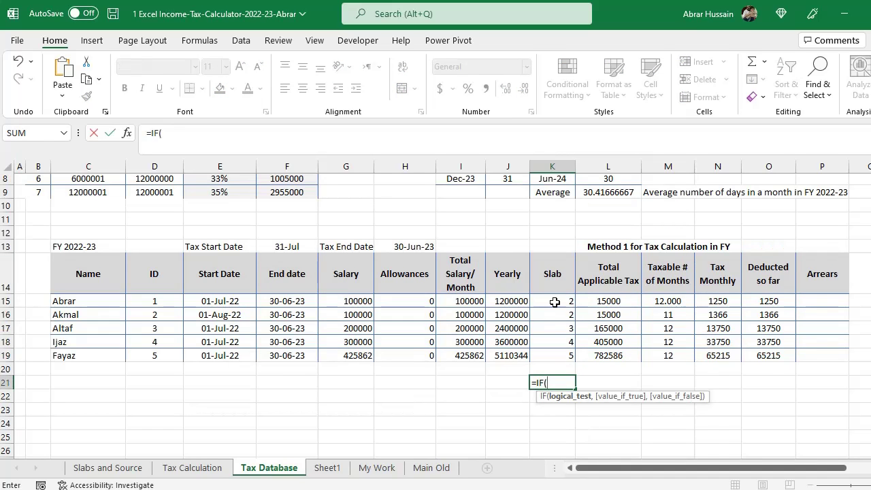
left_click(505, 301)
type("<")
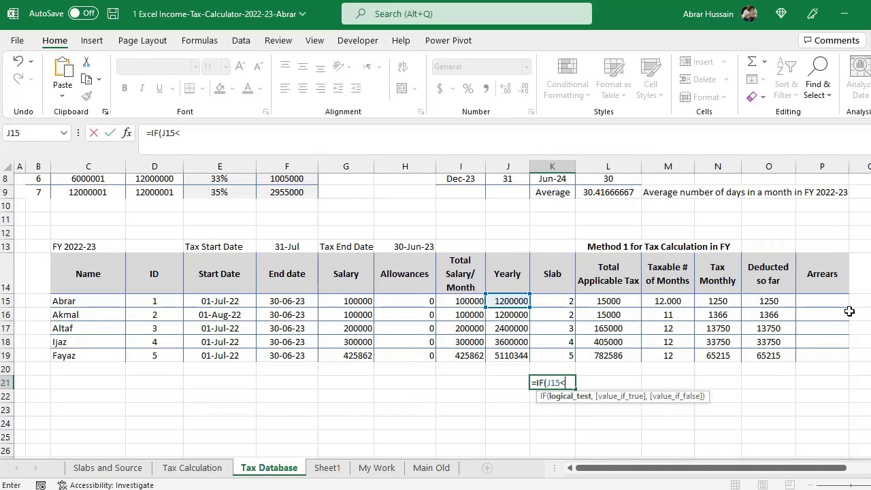
type("=")
scroll(850, 311, "up", 3)
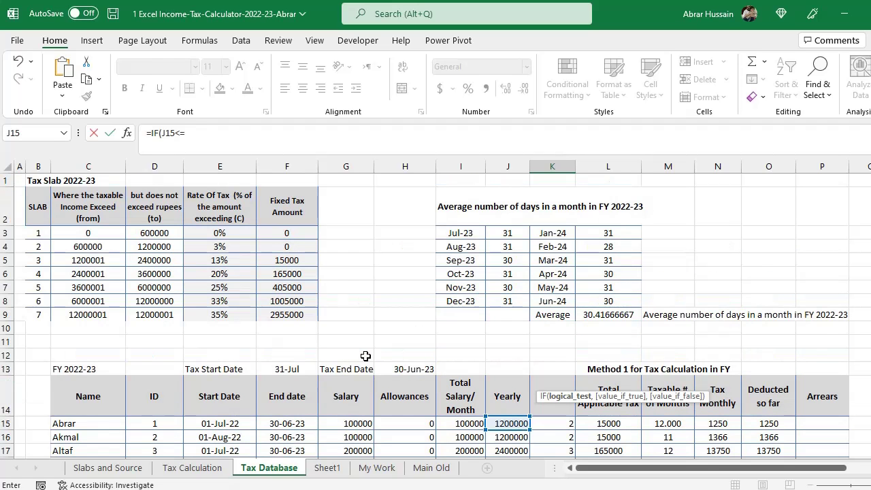
left_click(151, 233)
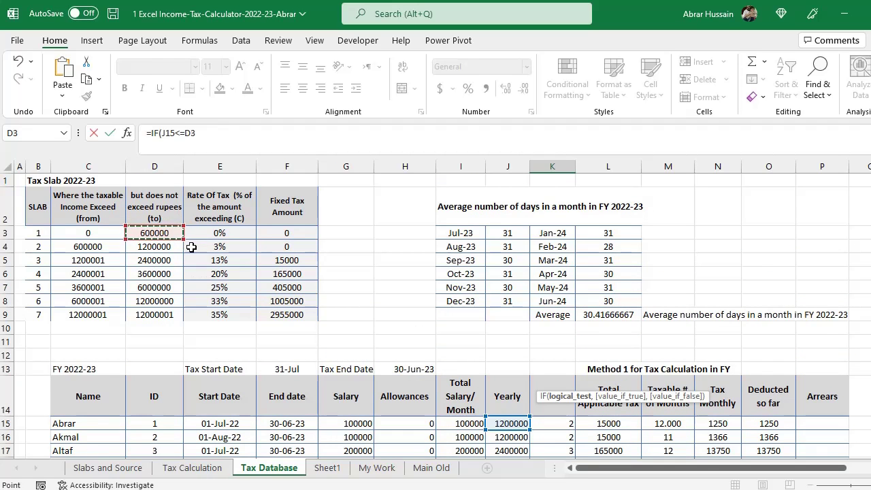
scroll(527, 402, "down", 3)
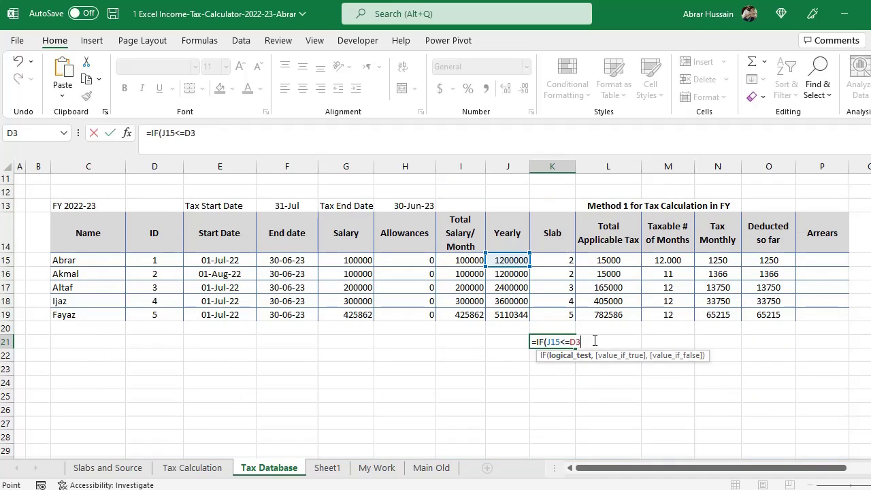
scroll(594, 340, "up", 3)
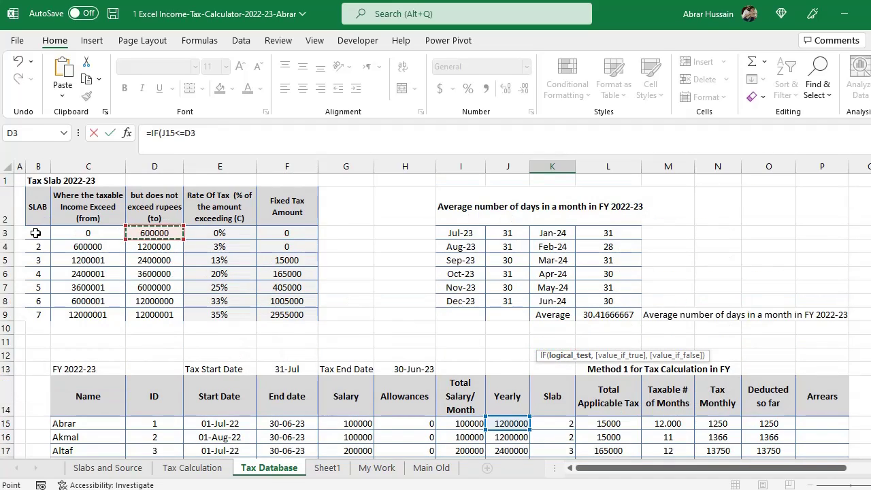
scroll(497, 282, "down", 4)
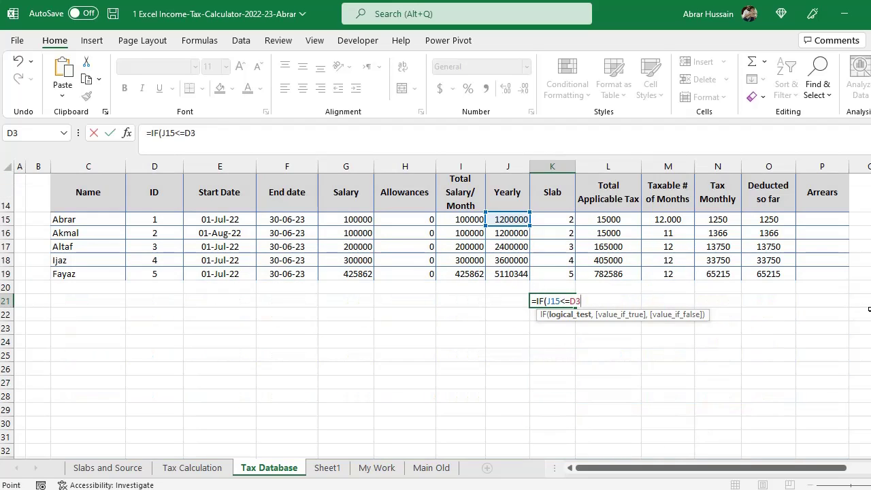
type(",")
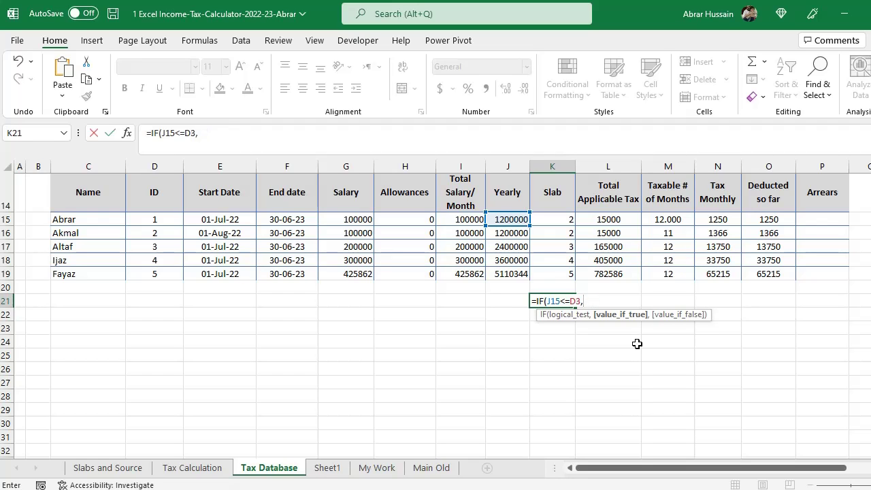
scroll(637, 344, "up", 5)
left_click(38, 233)
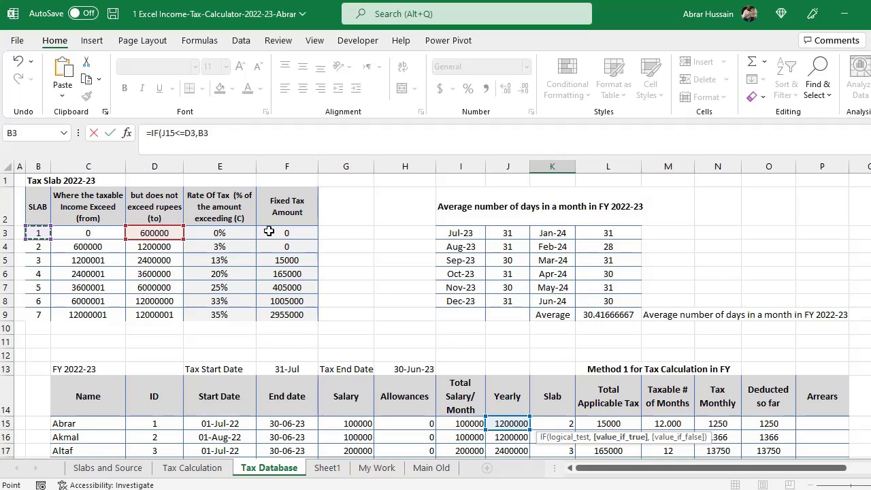
Add the nested test ,IF(J15<=D4,B4 for the second slab
type(",IF(")
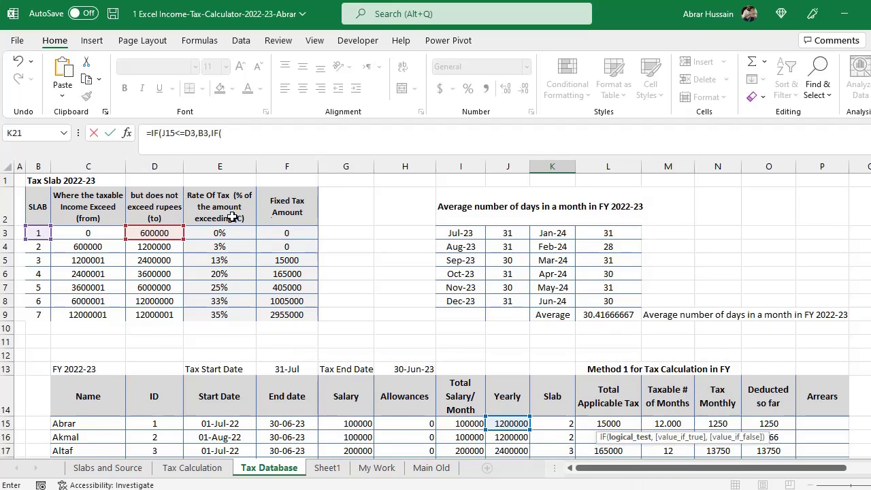
left_click(499, 423)
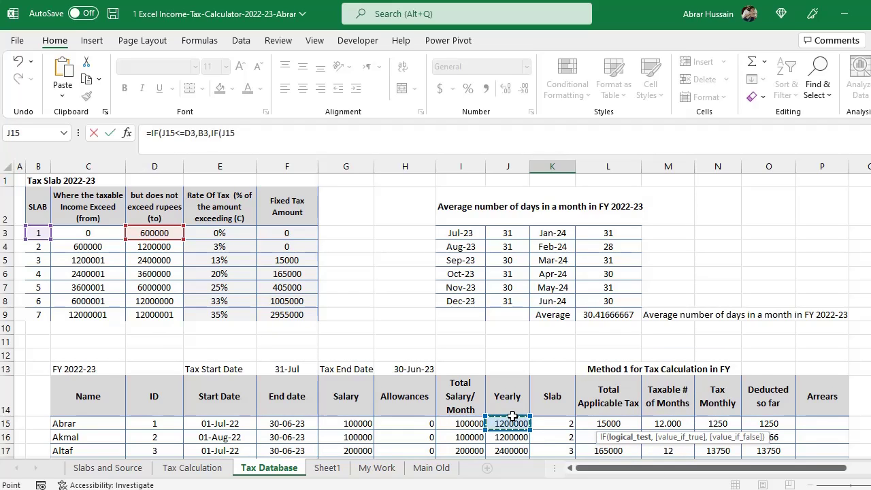
type("<=")
left_click(148, 245)
type(",")
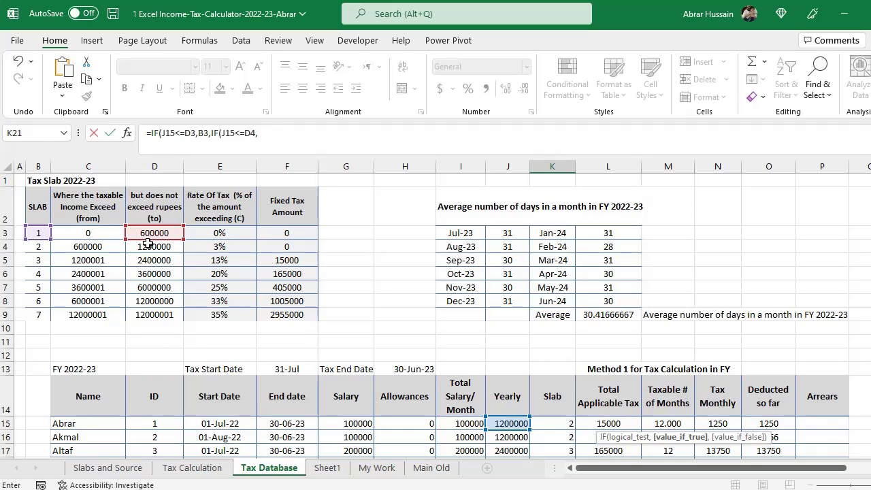
left_click(28, 250)
type(")")
key("Return")
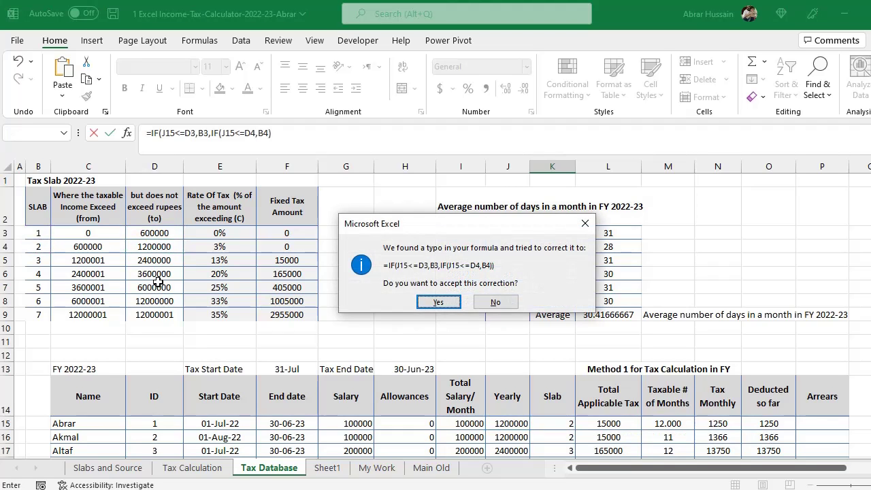
key("Return")
scroll(158, 287, "down", 1)
key("Up")
key("F2")
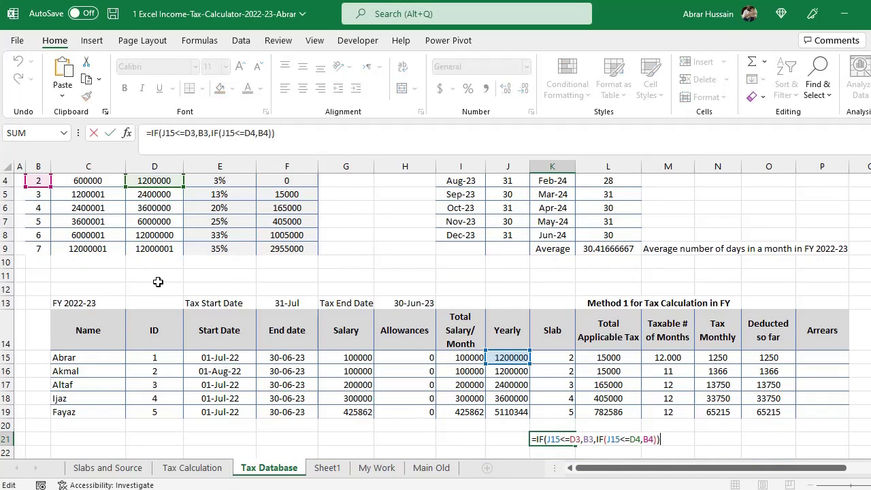
scroll(226, 271, "down", 3)
left_click(507, 233)
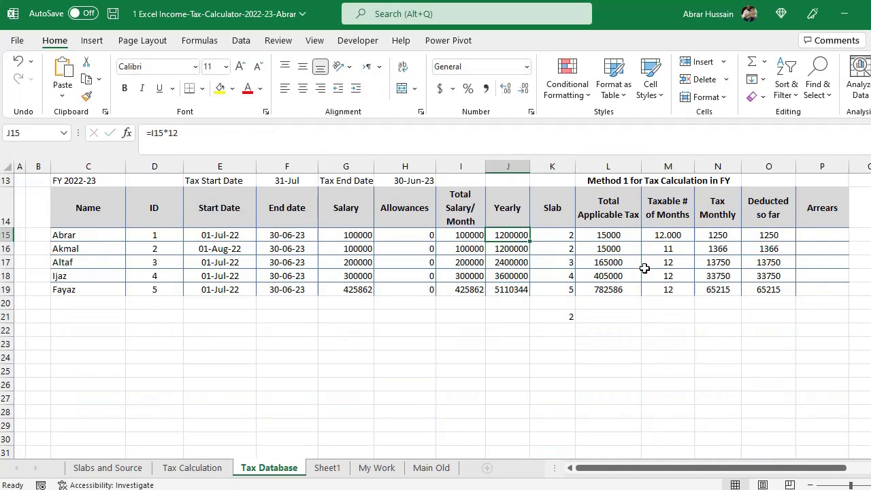
key("F2")
key("Escape")
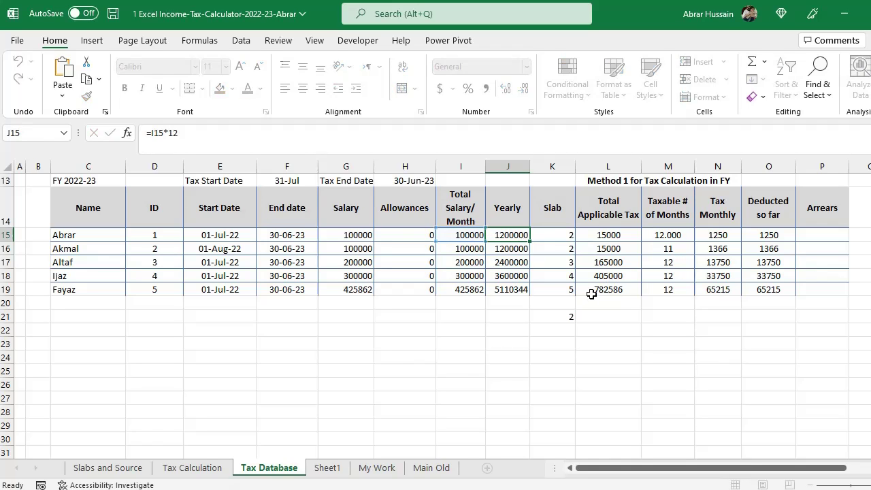
left_click(550, 317)
key("F2")
key("Escape")
scroll(457, 324, "up", 4)
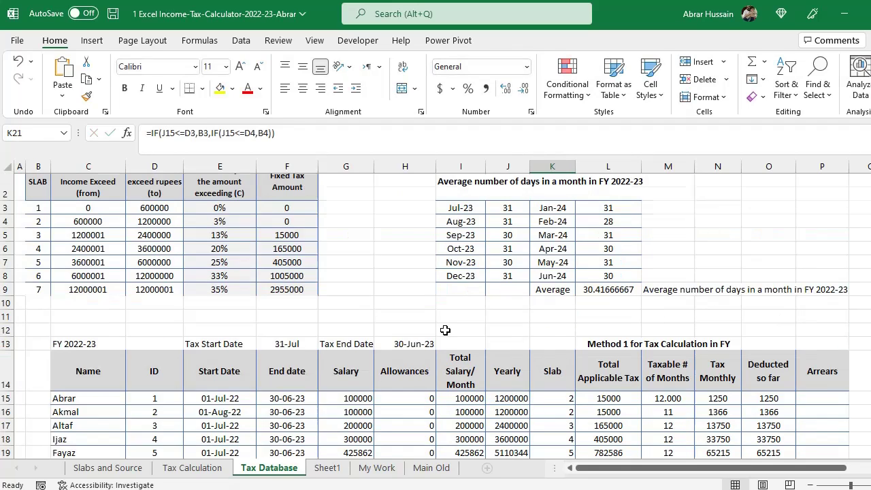
left_click(145, 251)
left_click_drag(145, 251, 8, 247)
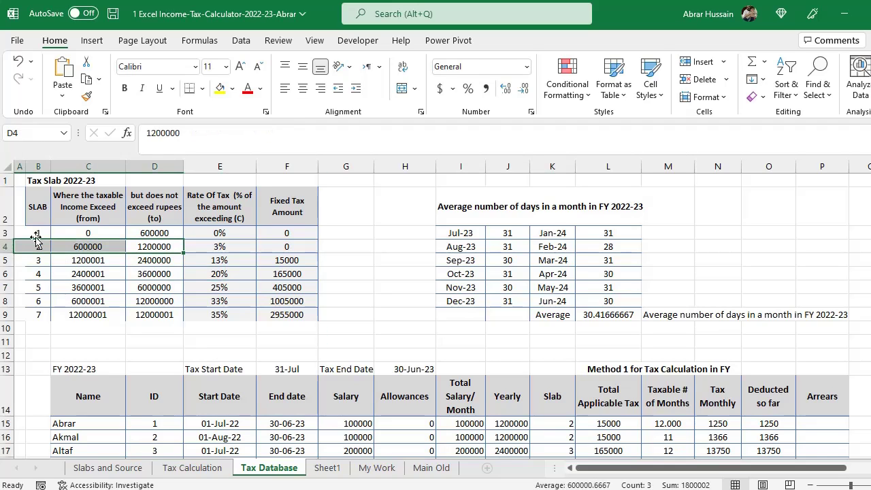
scroll(494, 327, "down", 6)
scroll(562, 277, "up", 1)
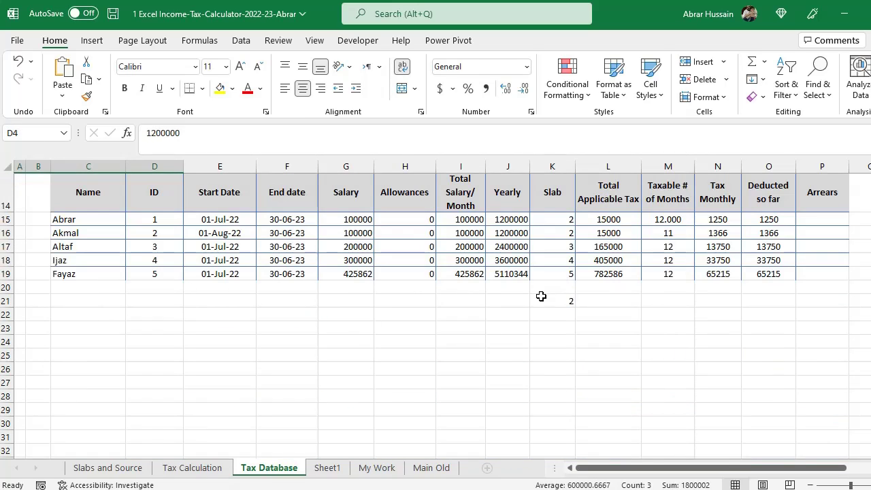
Append ,IF(J15<=D5,B5) to K21's formula and accept Excel's bracket correction
double_click(542, 299)
key("BackSpace")
key("BackSpace")
type(",IF*(")
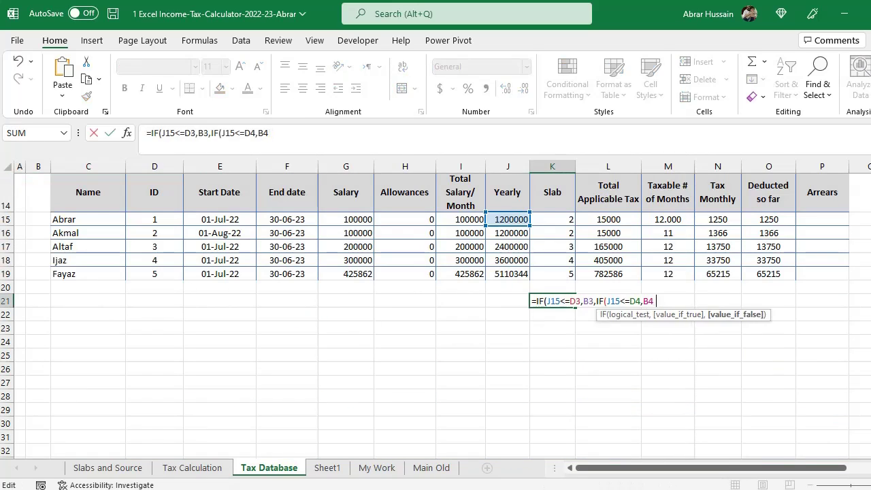
key("BackSpace")
key("BackSpace")
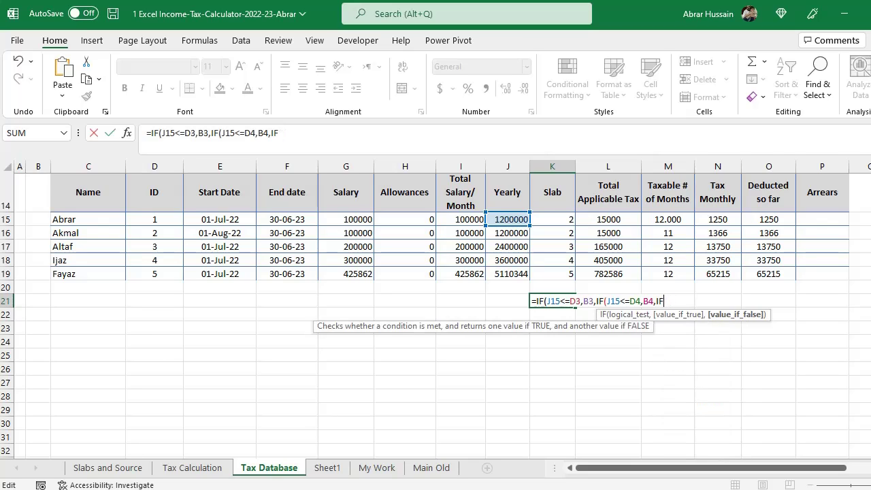
type("(")
left_click(507, 219)
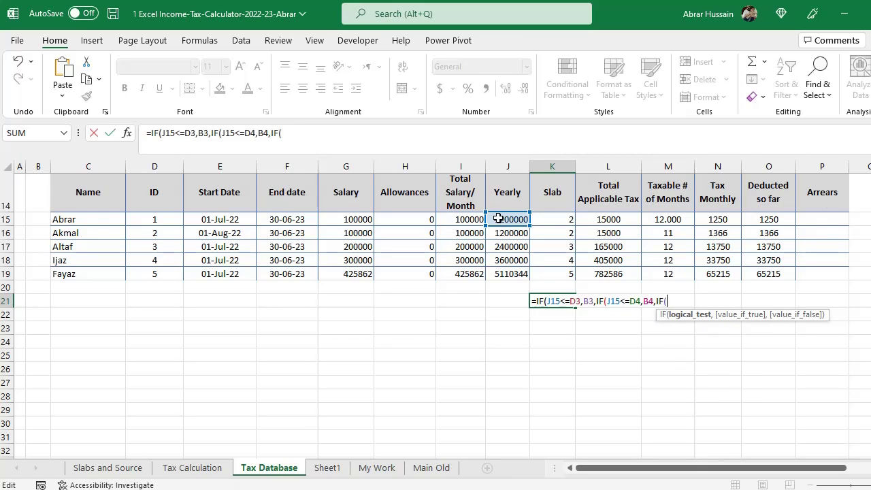
type("<=")
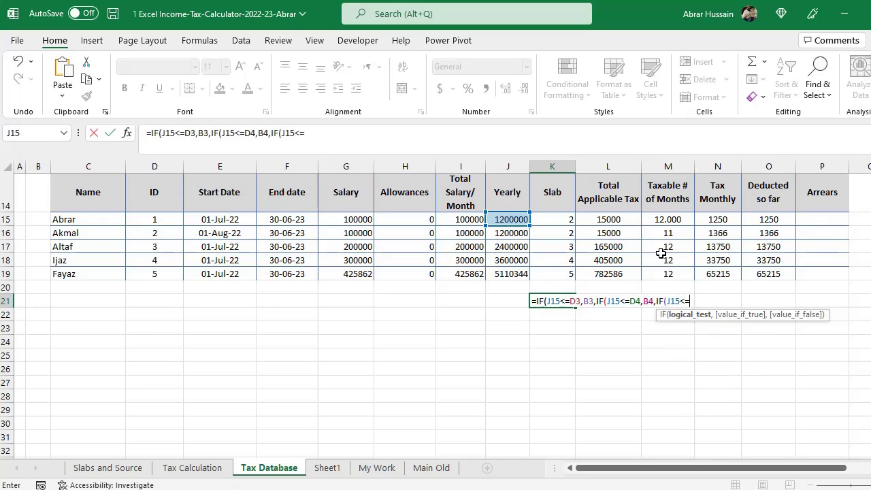
scroll(106, 332, "up", 5)
left_click(151, 260)
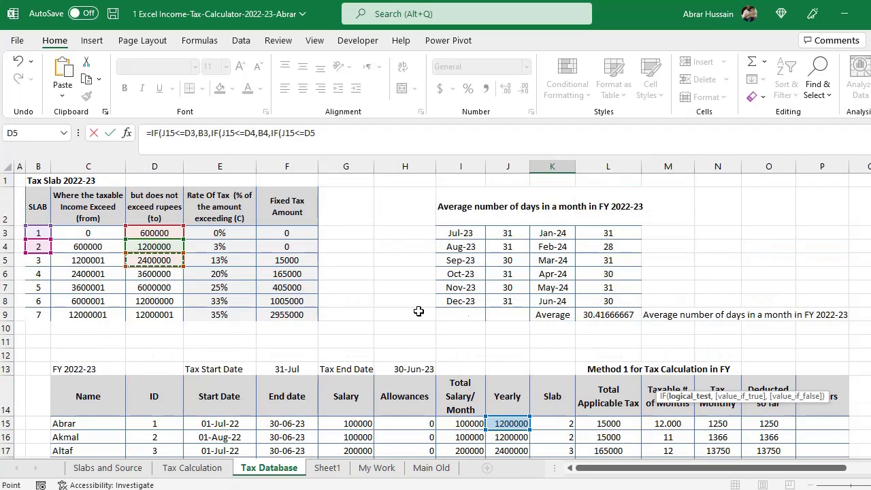
type(",")
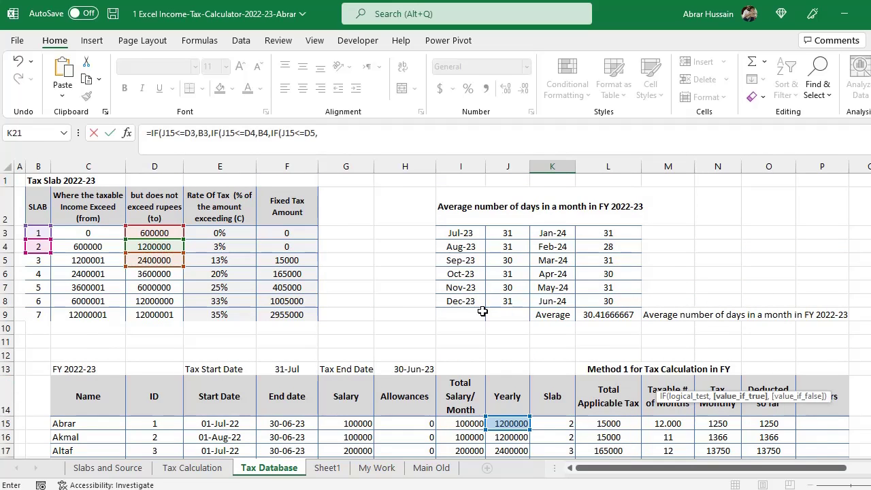
left_click(28, 262)
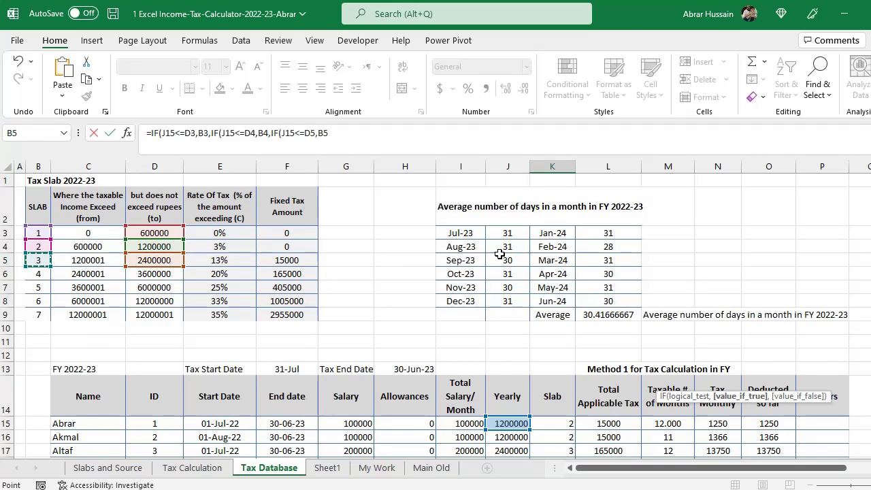
type(")")
key("Return")
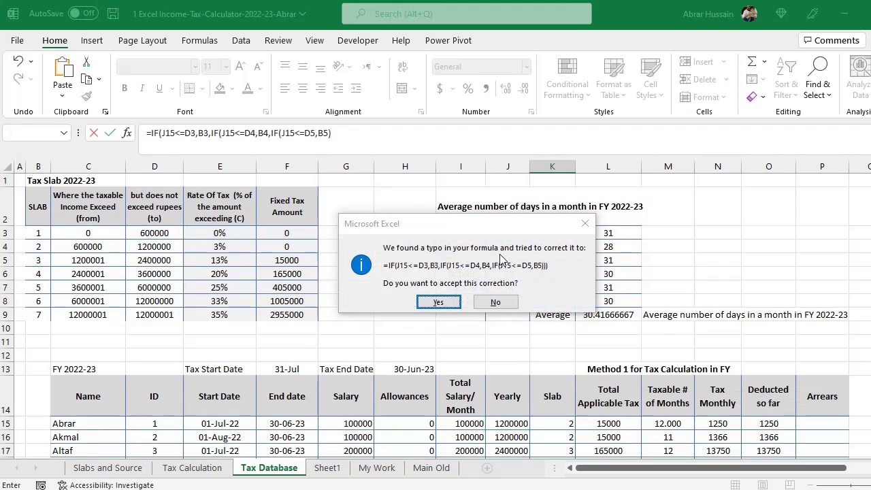
key("Return")
Recheck K21, the I15 and J15 calculations, and the slab 1–3 rows
scroll(537, 285, "down", 3)
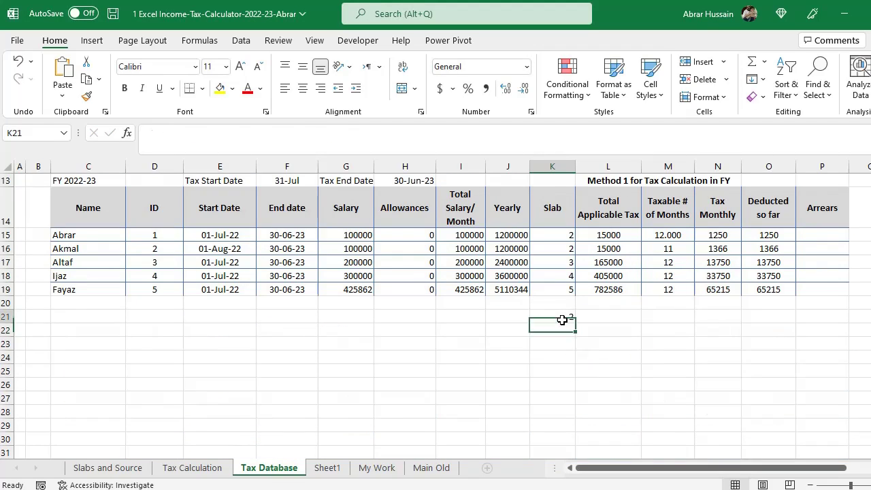
double_click(562, 320)
key("Escape")
scroll(502, 299, "up", 2)
left_click(463, 316)
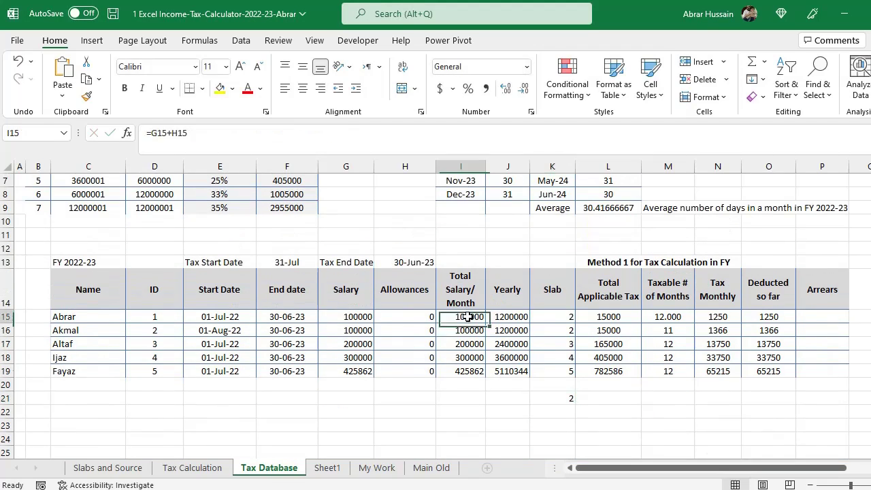
left_click(505, 317)
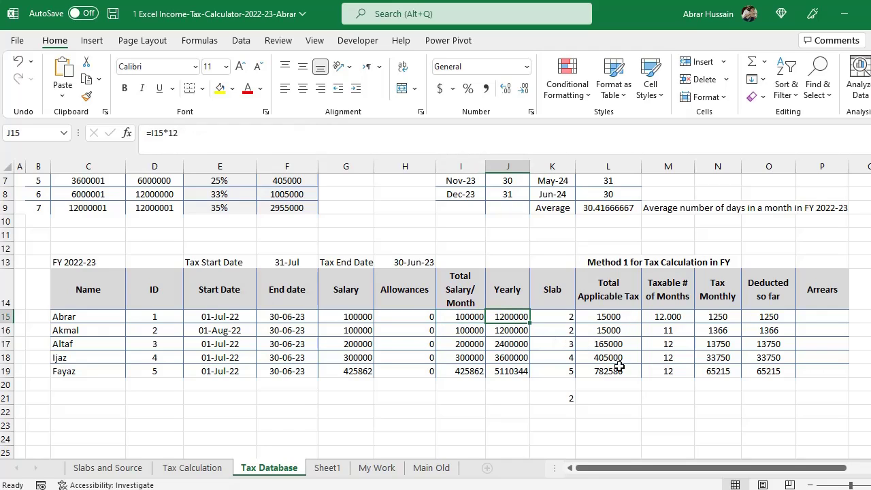
scroll(619, 368, "up", 2)
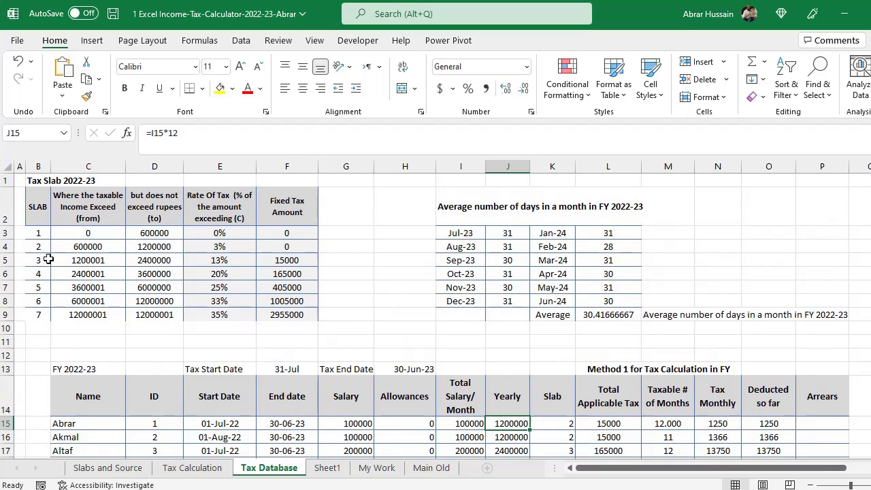
left_click_drag(20, 247, 151, 235)
left_click(29, 260)
Change the first employee's salary in G15 from 100000 to 120000
left_click_drag(36, 262, 282, 260)
scroll(502, 422, "down", 2)
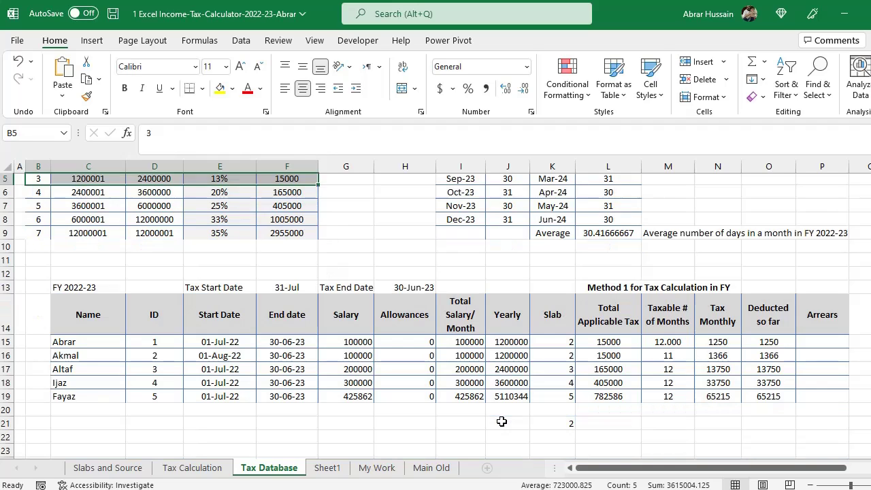
scroll(502, 422, "down", 1)
double_click(453, 302)
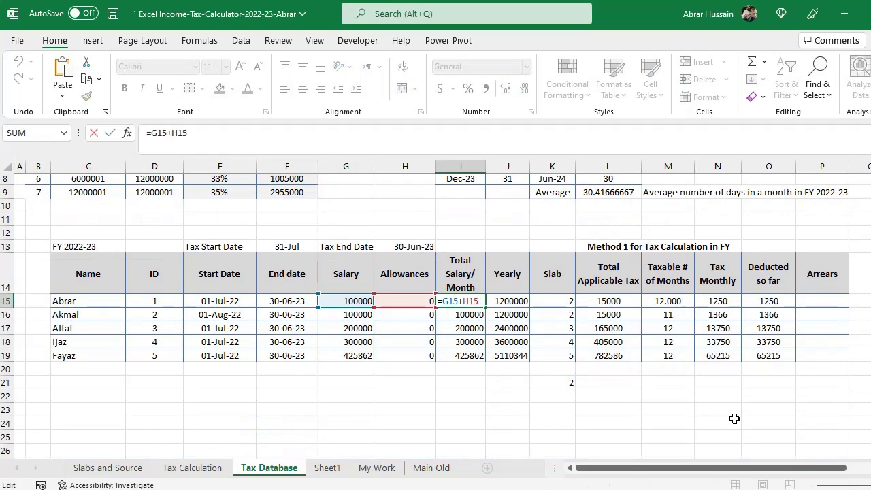
key("Escape")
key("Left")
key("Left")
key("F2")
key("Home")
key("Right")
key("Delete")
type("2")
key("Return")
Confirm K15 and K21 now return slab 3 and review the L15 tax formula
left_click(549, 301)
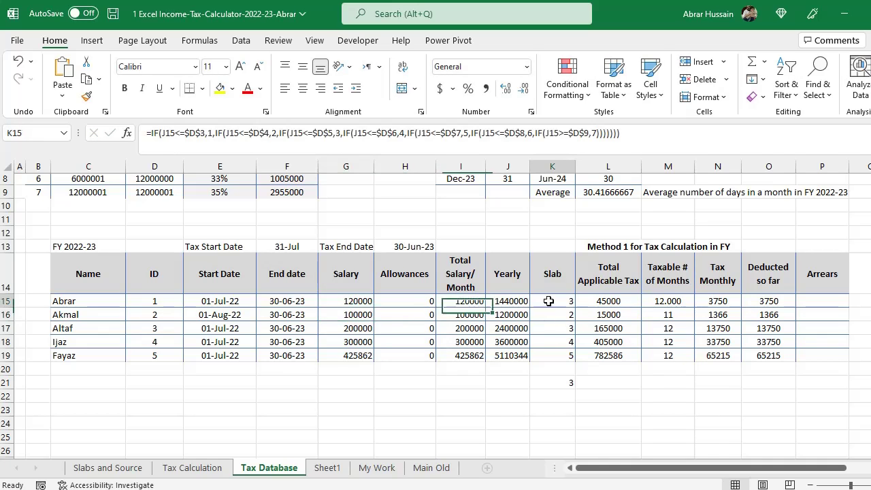
double_click(571, 386)
type("=IF(J15<=D3,B3,IF(J15<=D4,B4,IF(J15<=D5,B5)))")
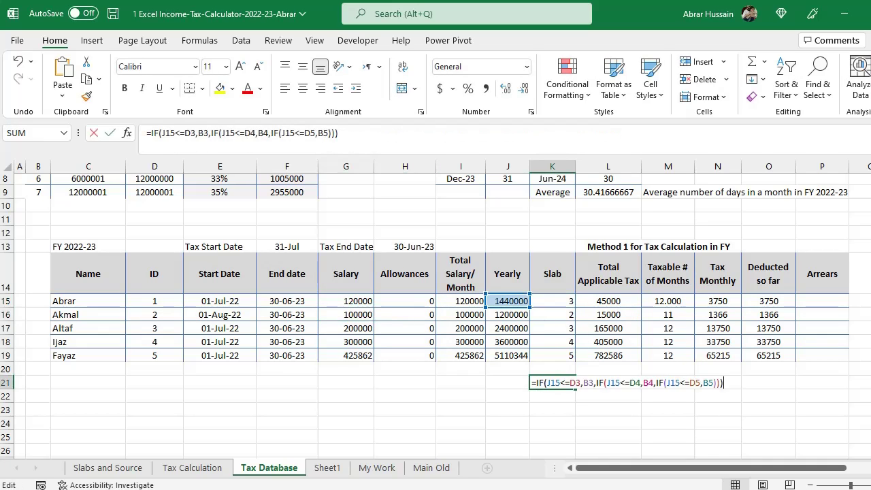
key("ctrl+Return")
double_click(548, 300)
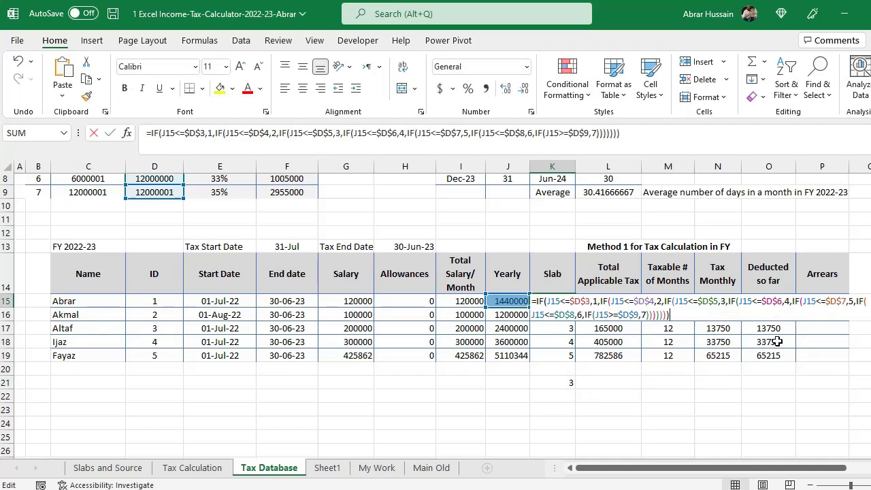
key("Escape")
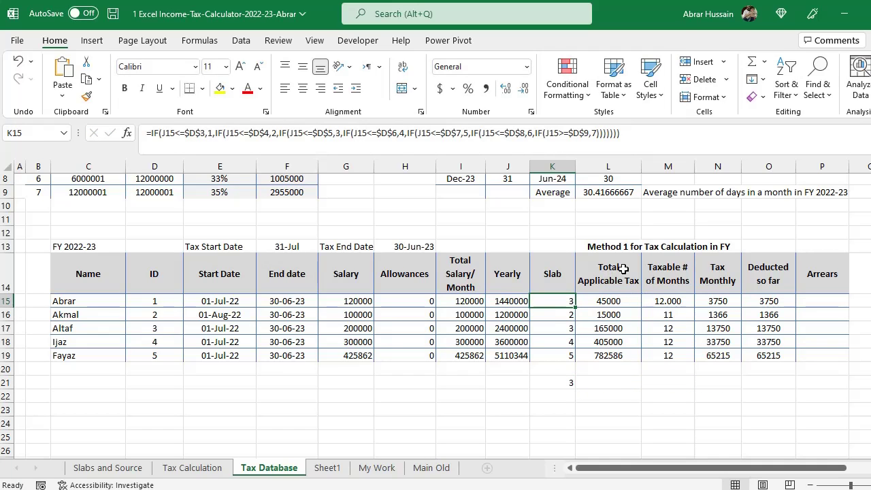
left_click(595, 303)
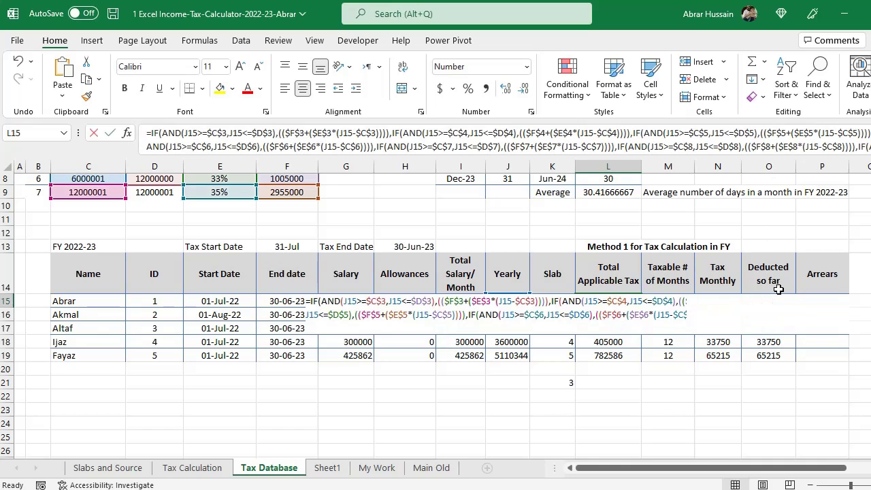
key("F2")
scroll(173, 294, "up", 2)
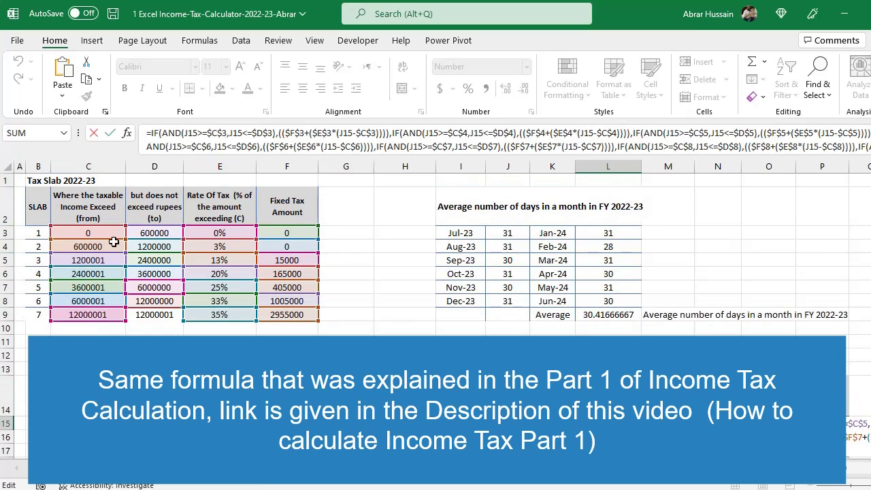
scroll(592, 271, "down", 2)
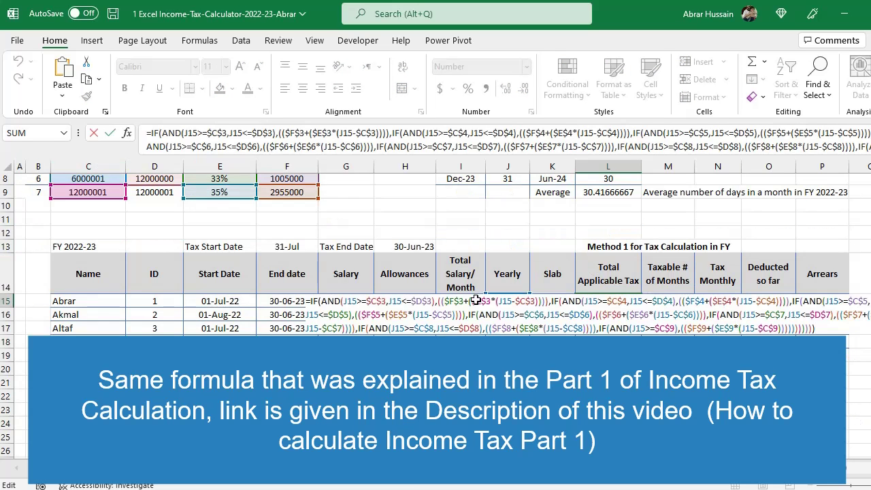
key("Escape")
key("ctrl+Page_Up")
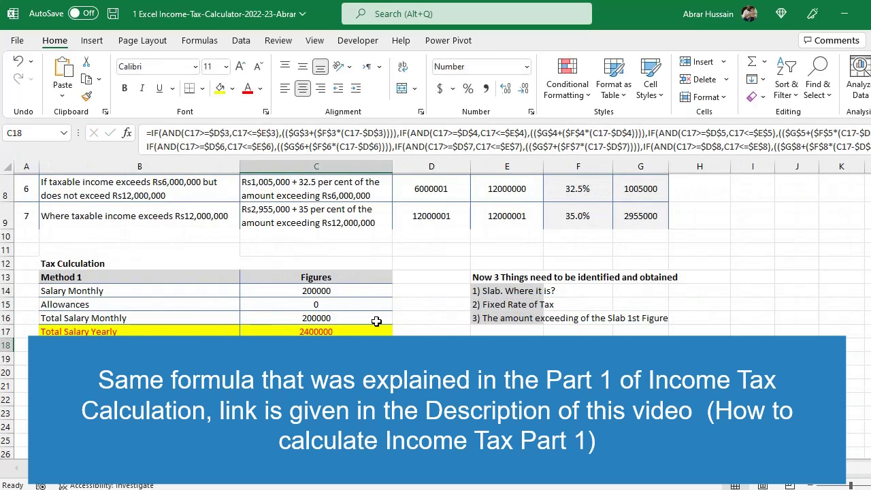
left_click(316, 330)
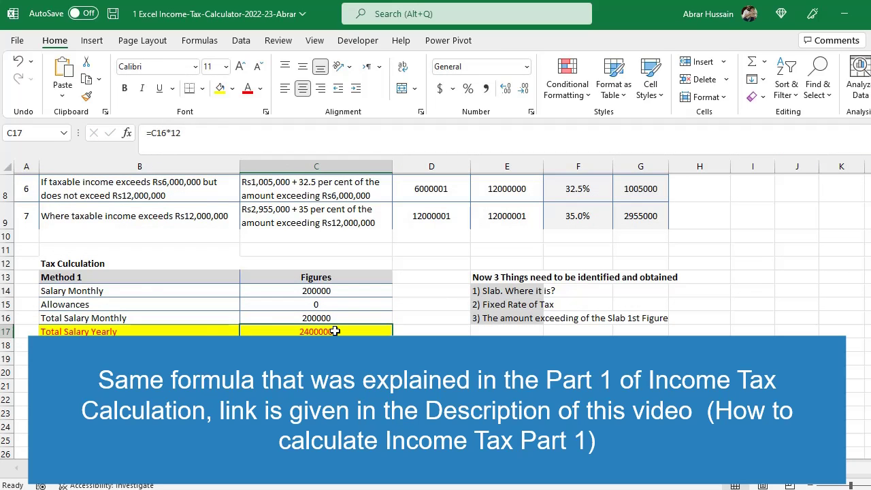
key("ctrl+Page_Down")
key("F2")
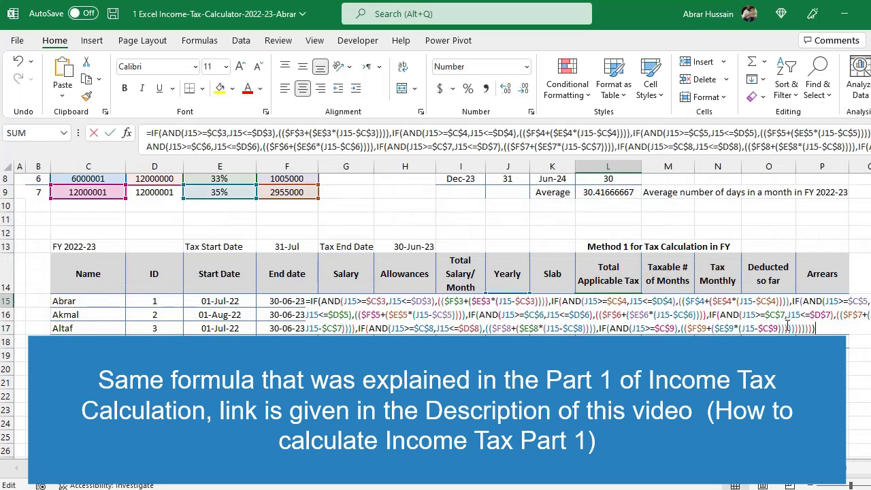
key("Escape")
left_click(503, 301)
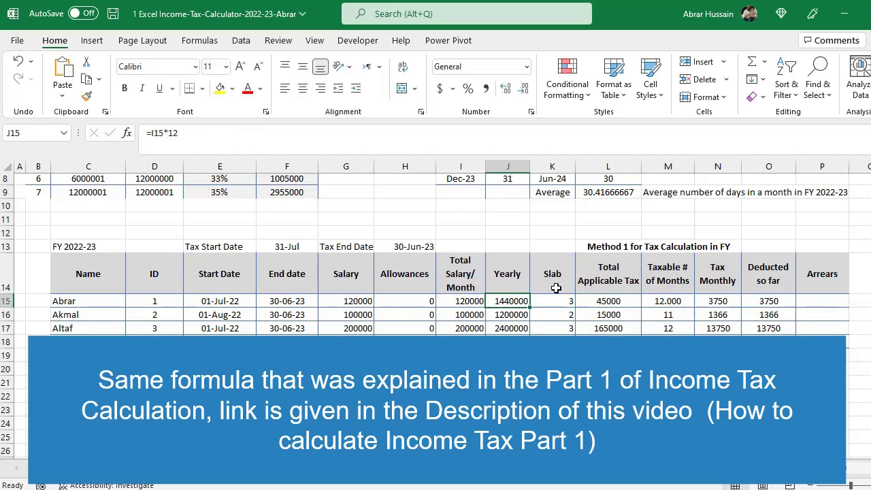
left_click(506, 163)
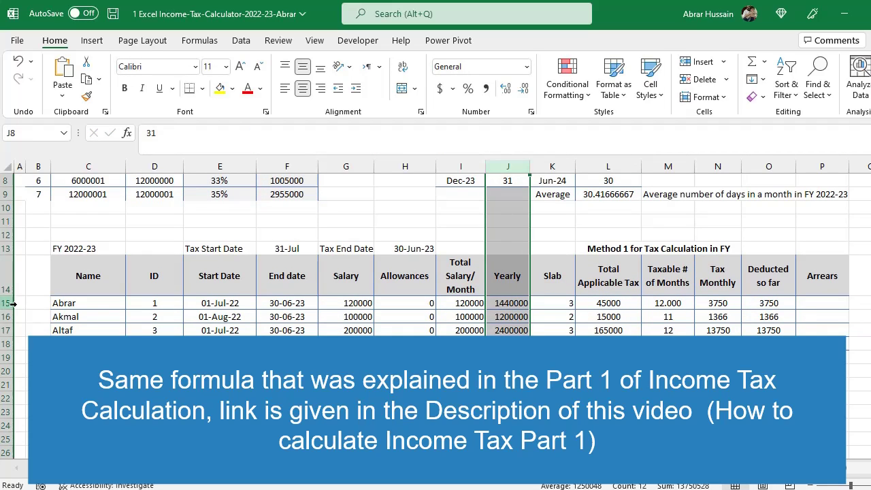
left_click(514, 302)
left_click(25, 134)
left_click(604, 301)
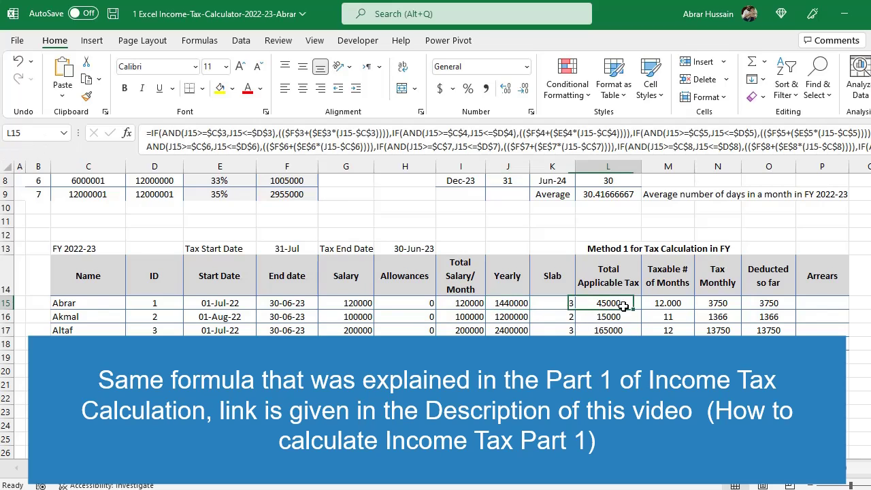
left_click(194, 131)
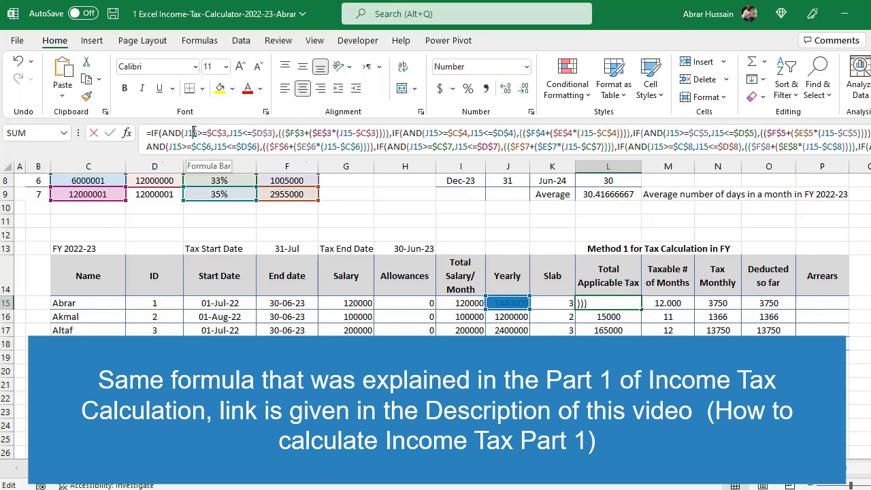
double_click(191, 132)
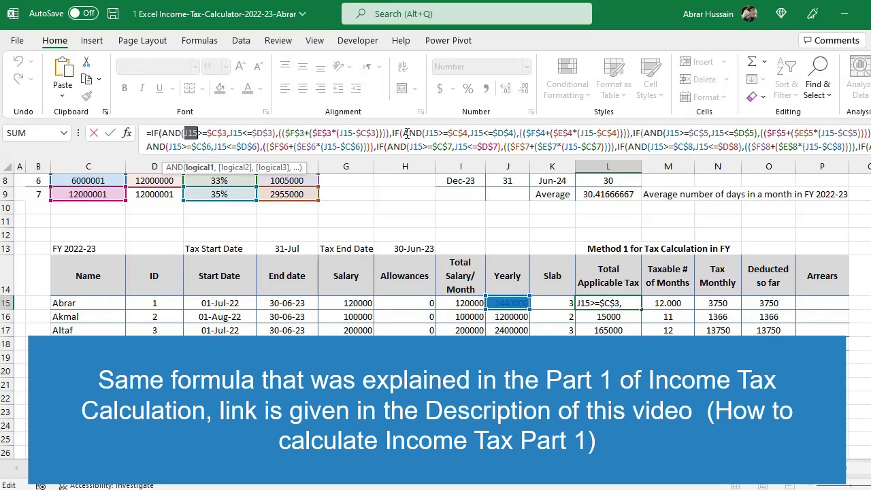
double_click(428, 133)
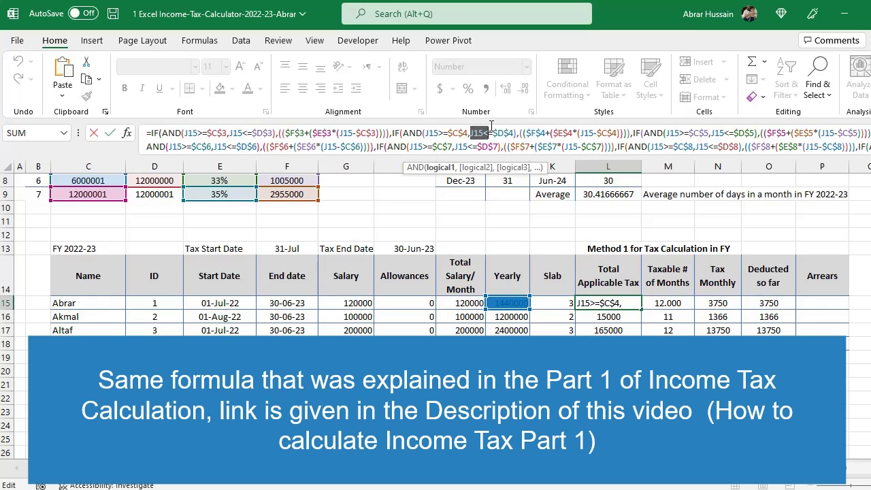
key("Escape")
double_click(640, 302)
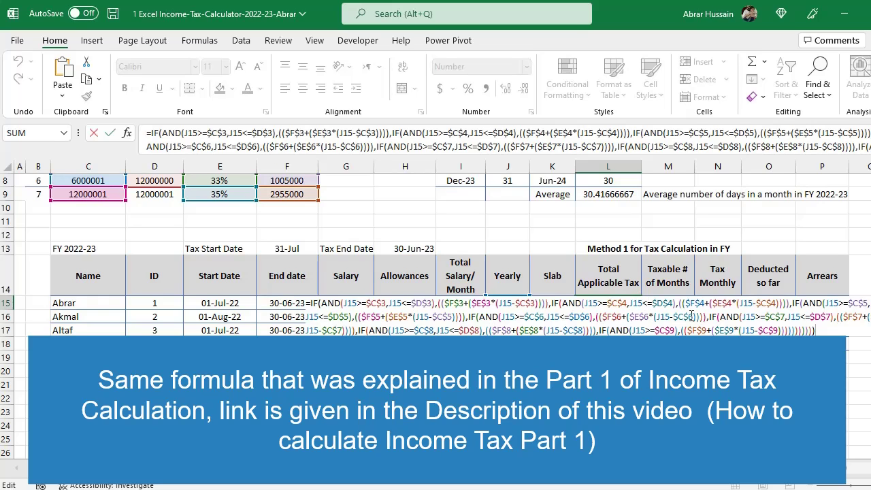
key("Escape")
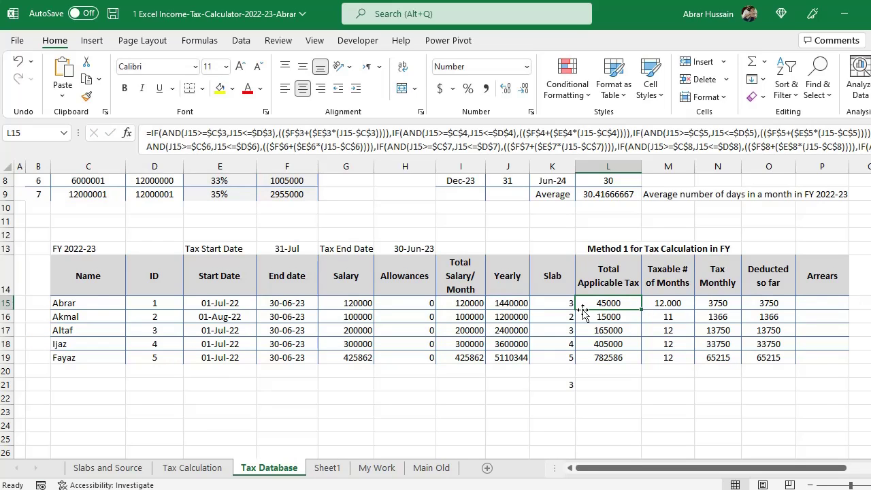
Inspect M15's taxable months formula and row 16's dates, months and yearly salary formulas
left_click(665, 281)
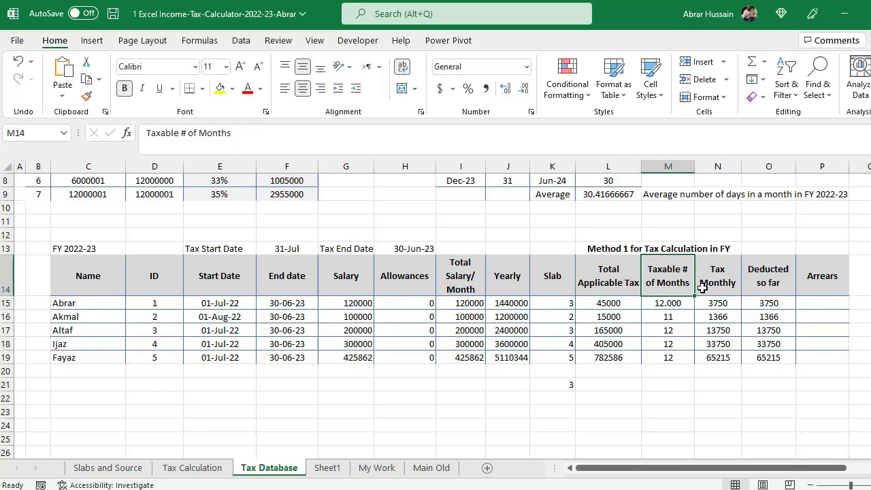
left_click(673, 304)
double_click(674, 304)
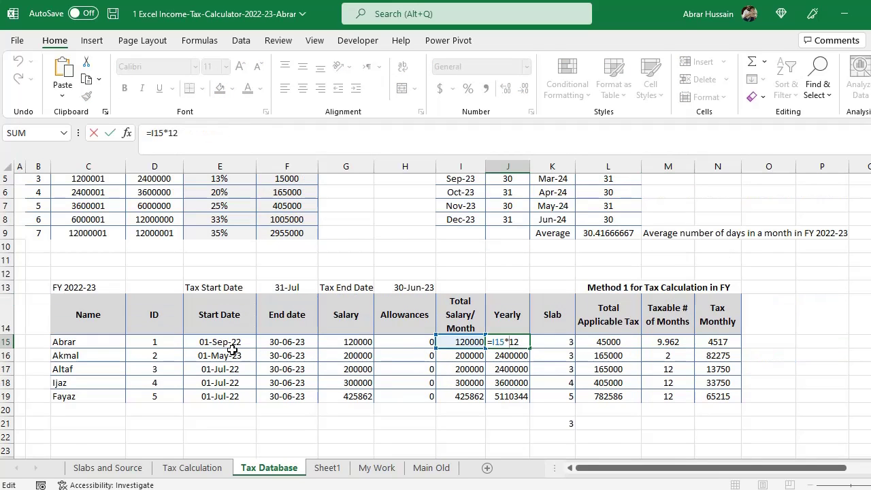
left_click(211, 341)
key("Escape")
left_click(211, 356)
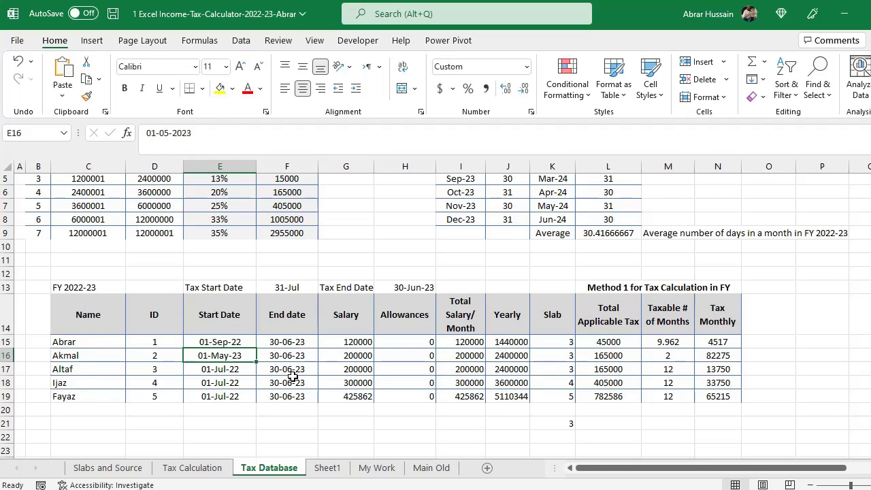
left_click(285, 355)
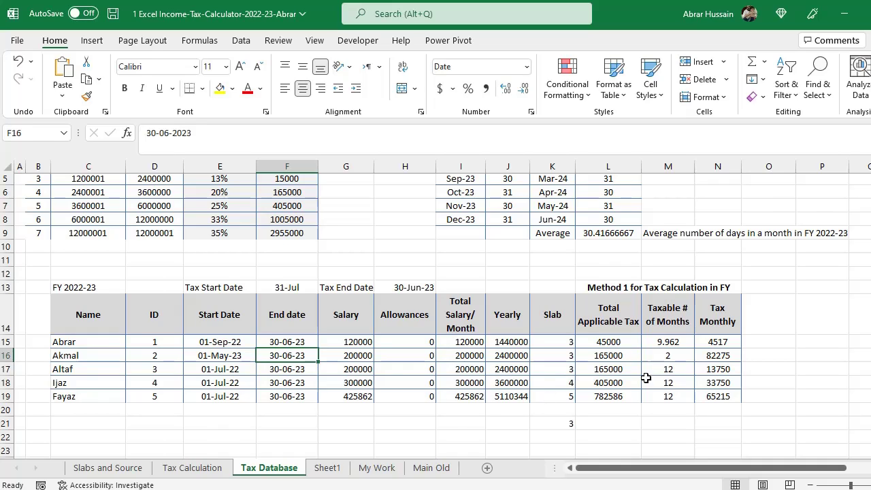
left_click(668, 361)
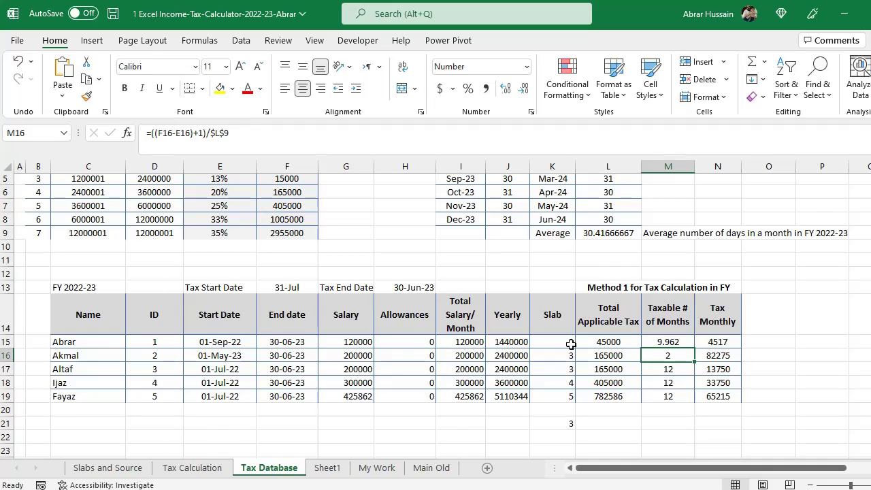
left_click(494, 358)
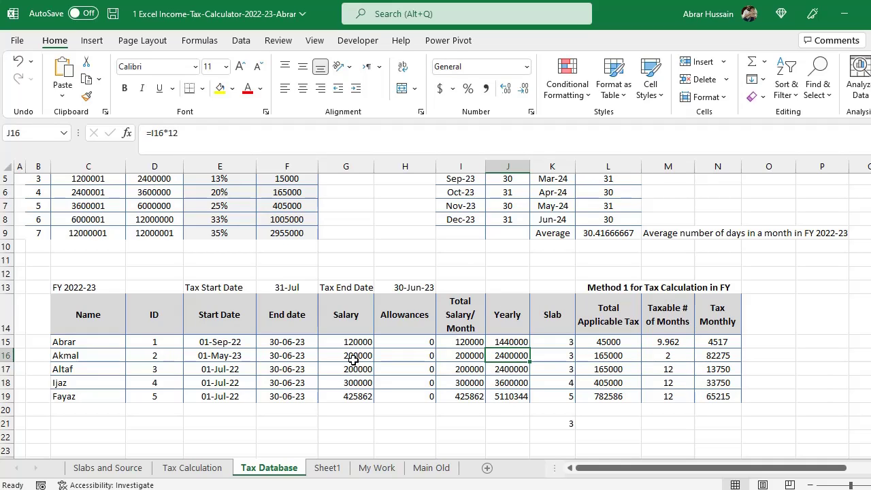
left_click(504, 345)
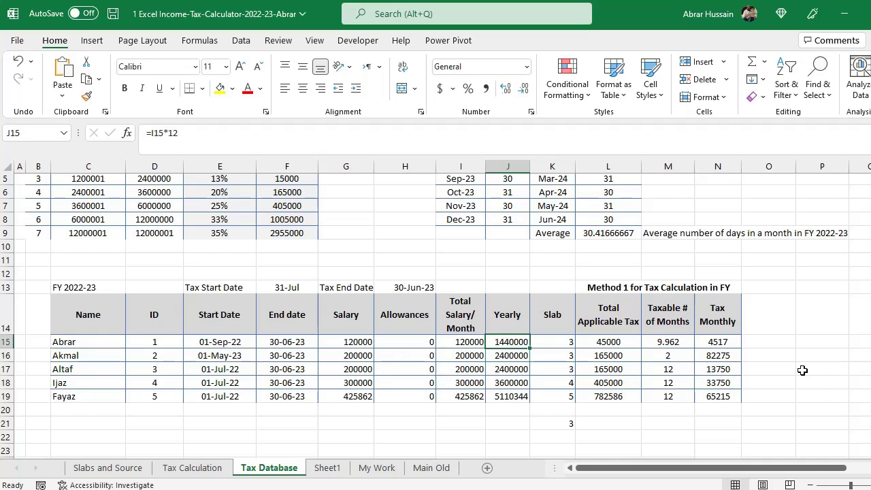
key("F2")
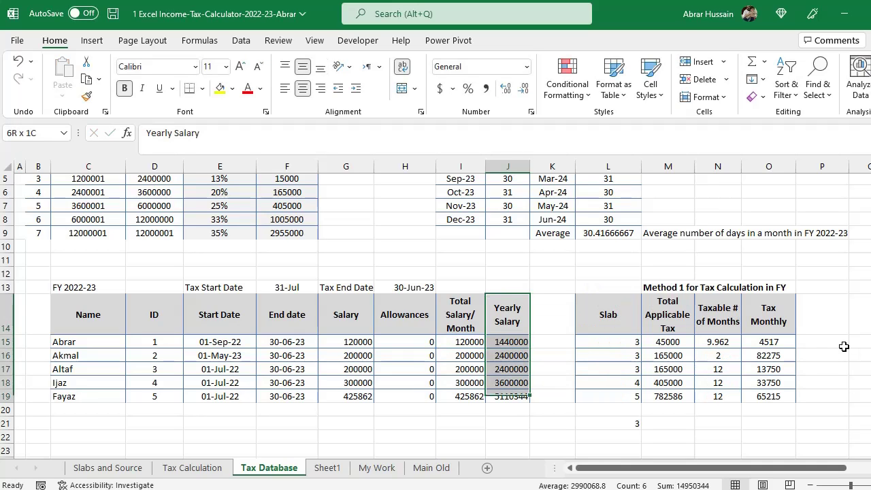
Paste the Yearly Salary column into K, rename it Yearly Taxable Salary, and clear K15:K19
key("Right")
key("ctrl+v")
key("F2")
type("Taxable")
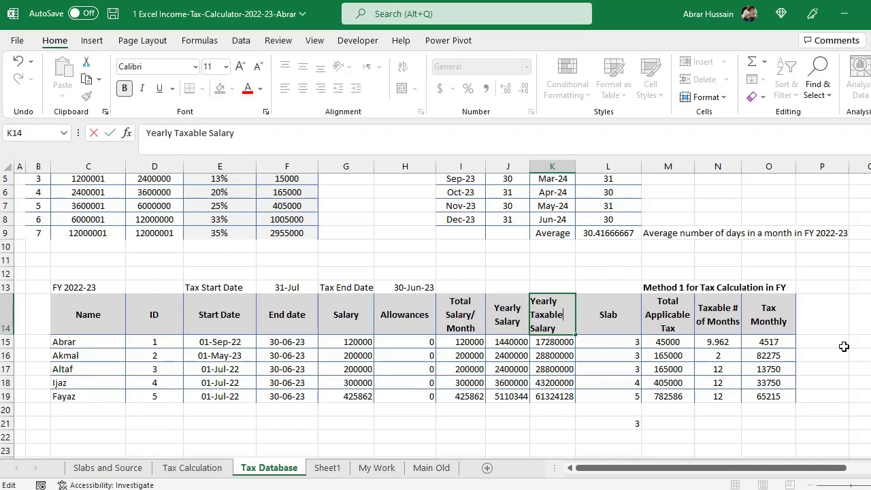
key("Return")
key("Up")
key("Down")
key("ctrl+shift+Down")
key("Delete")
key("Up")
key("Down")
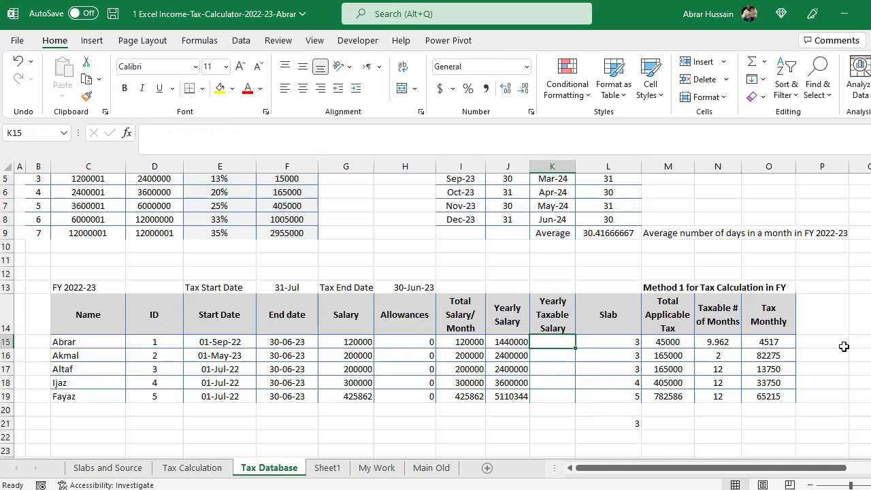
Enter =I15*((F15-E15+1)/L9) in K15 to prorate the yearly salary
type("=")
key("Left")
key("Left")
type("*")
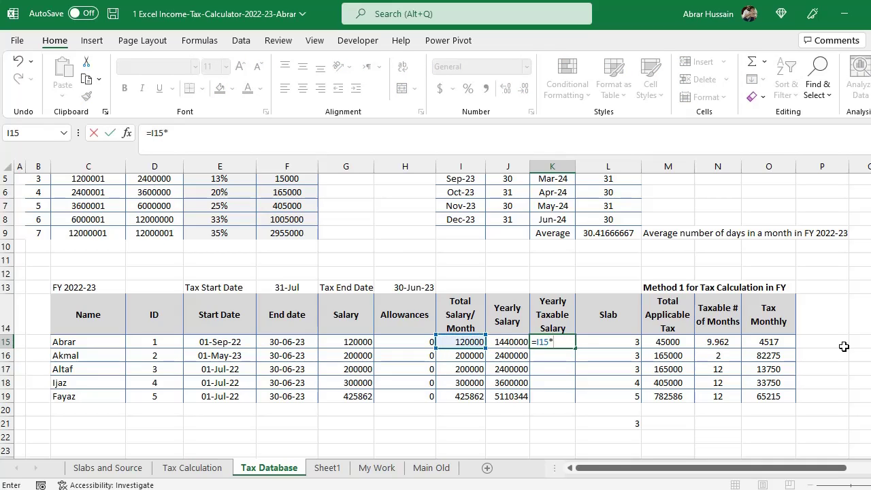
type("((")
left_click(273, 344)
type("-")
left_click(214, 342)
type("+1)/")
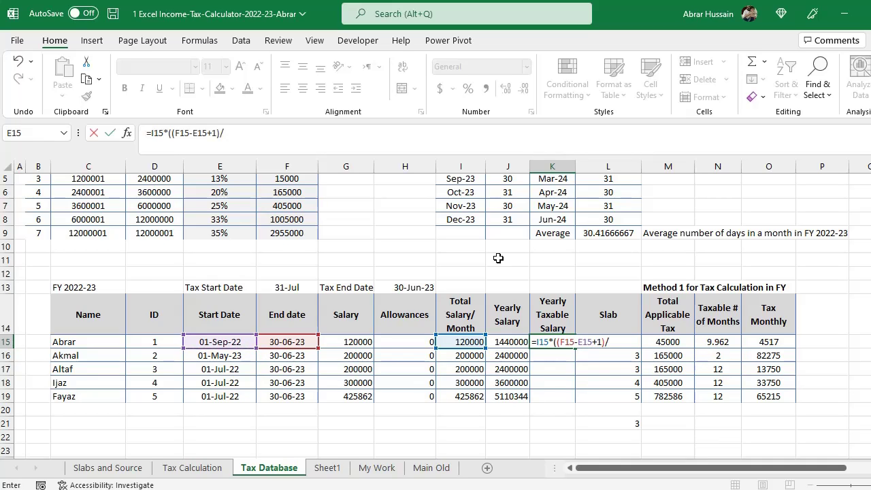
left_click(594, 232)
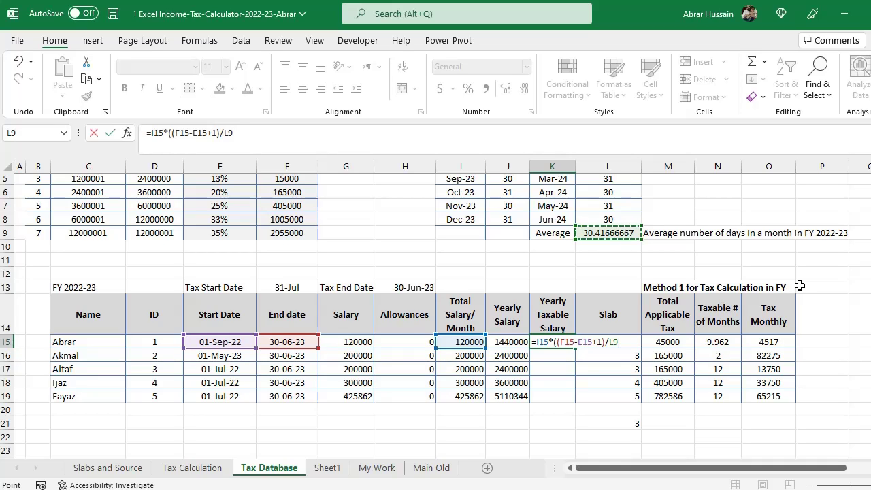
type(")")
key("Return")
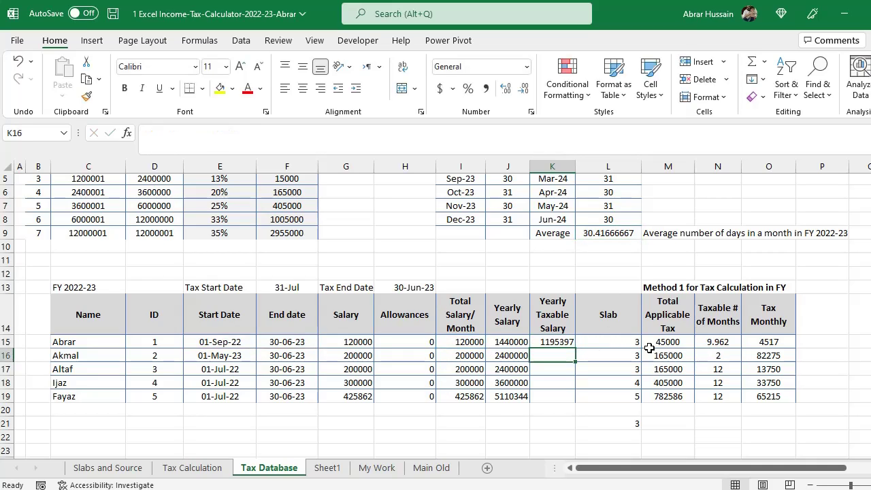
Check row 15's dates and K15, then confirm the tax formula based on taxable salary
key("Up")
key("Left")
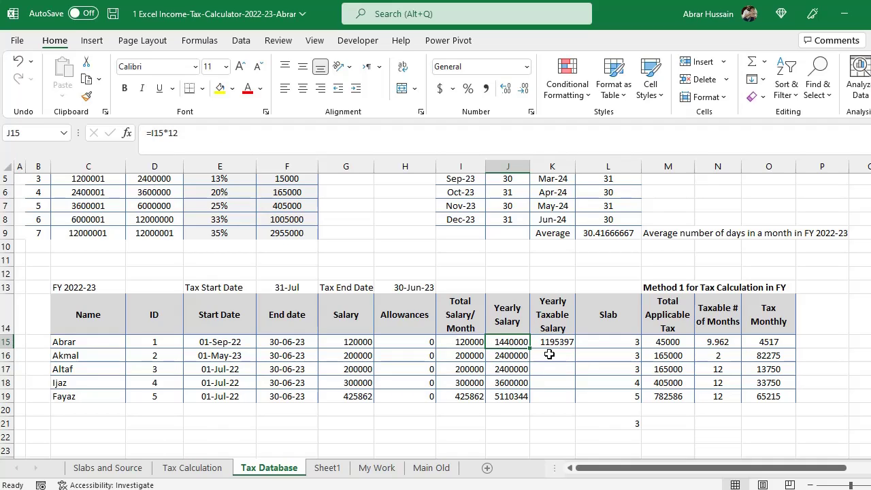
left_click_drag(228, 342, 285, 342)
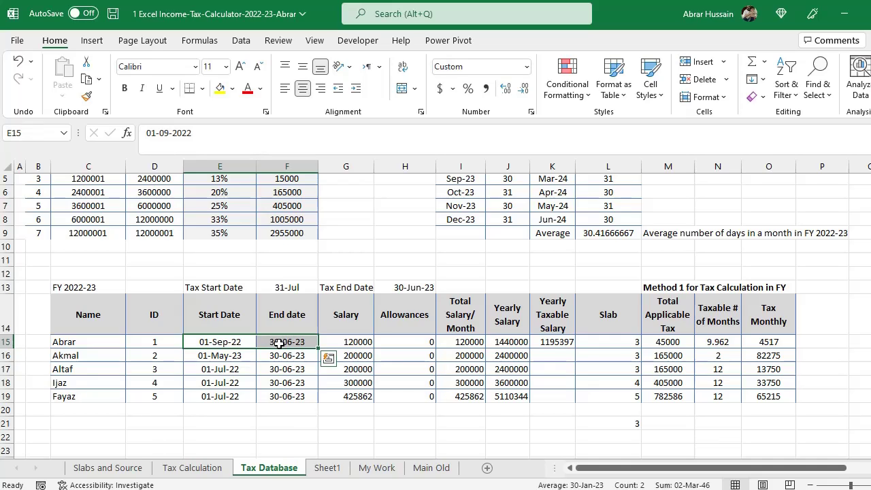
left_click(560, 341)
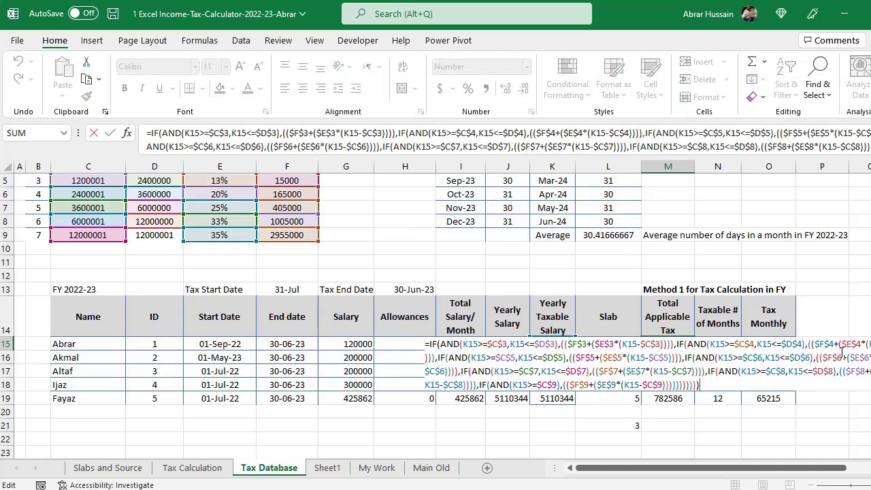
key("ctrl+Return")
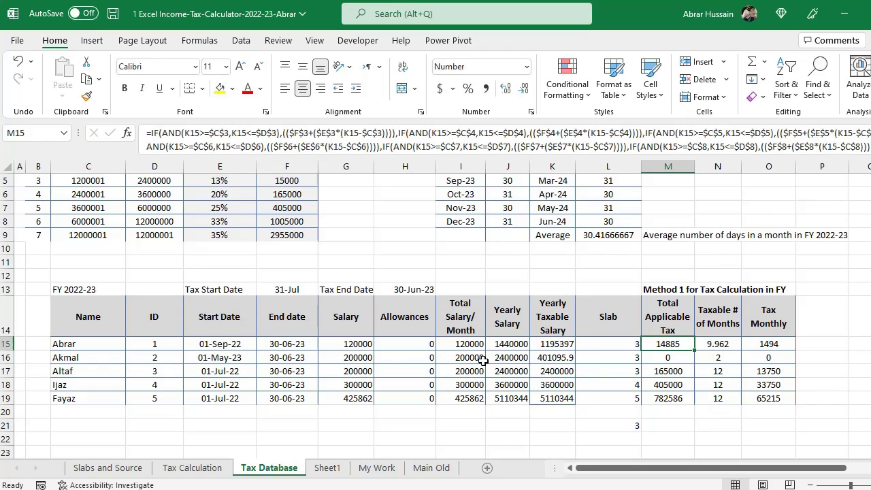
Compare the first employee's 01-Sep-22 start date with the matching end date
left_click(219, 344)
key("Right")
key("Left")
key("Right")
Inspect the prorated Yearly Taxable Salary formula in K15 and its cell references
left_click(560, 342)
key("F2")
key("Escape")
key("F2")
key("Escape")
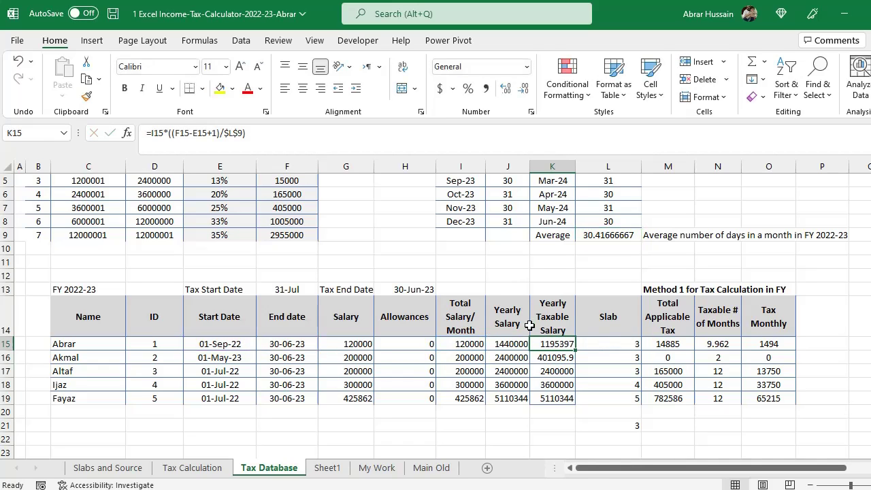
key("F2")
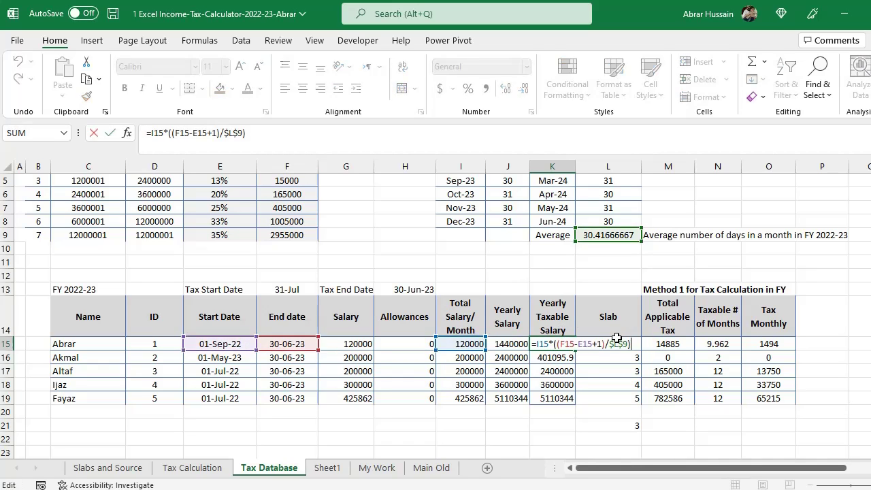
key("Escape")
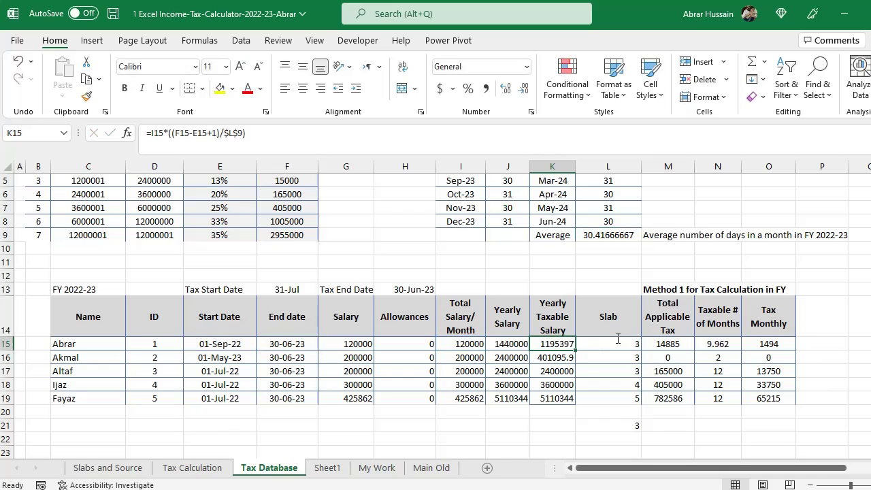
Trace the 120000 salary through the slab, tax, 9.962 taxable months and 1494 monthly tax formulas
left_click(658, 344)
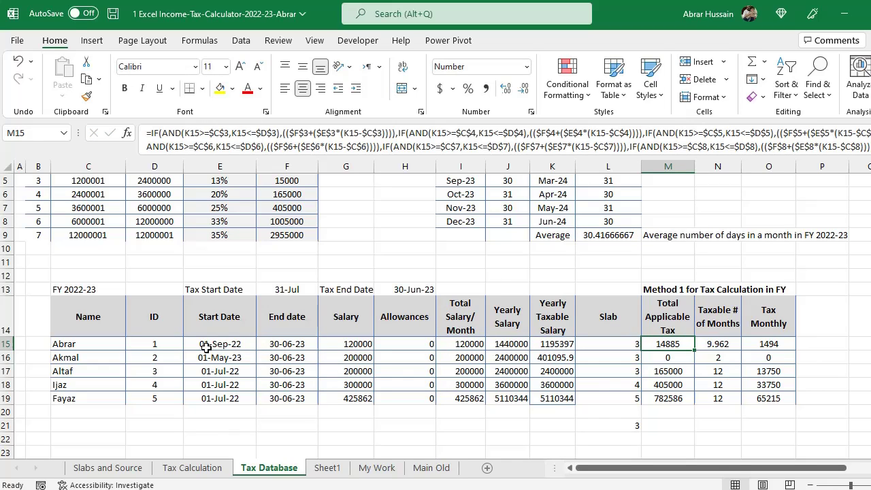
left_click(347, 348)
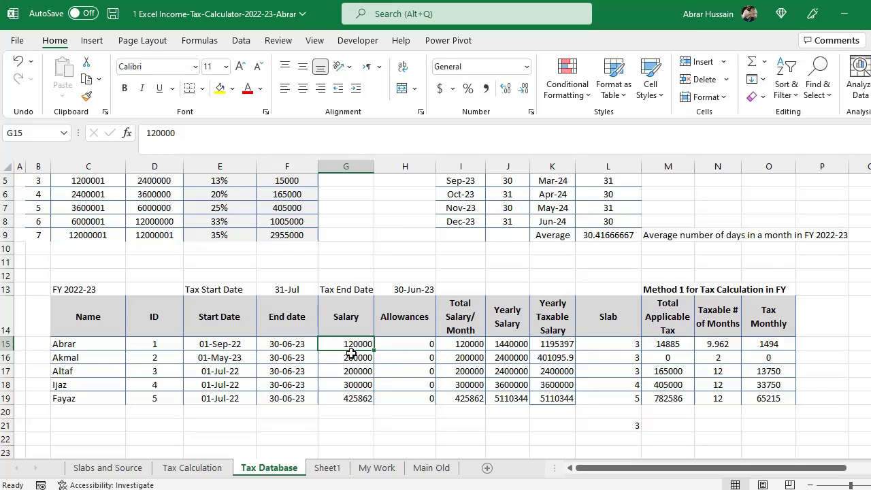
left_click(213, 348)
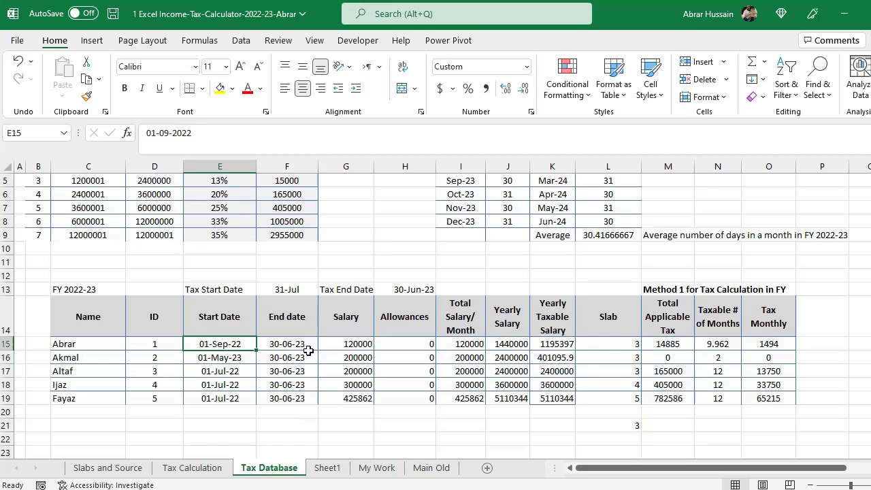
left_click(626, 343)
left_click(673, 346)
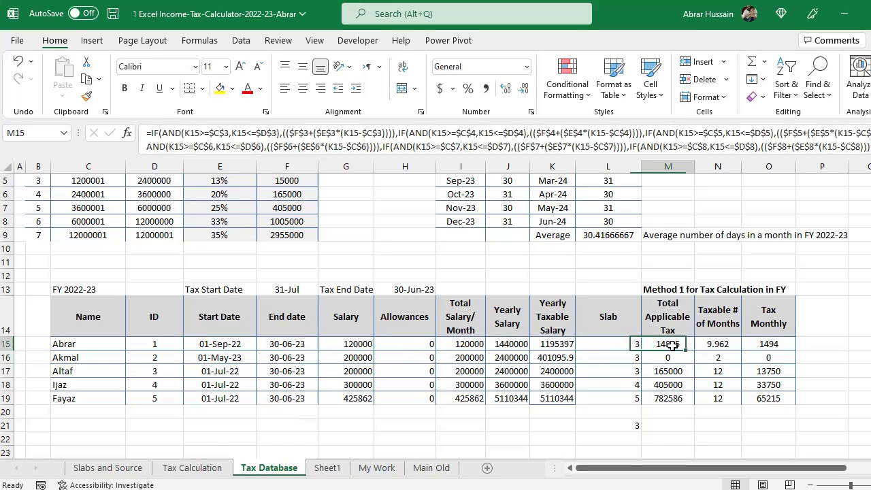
left_click(715, 312)
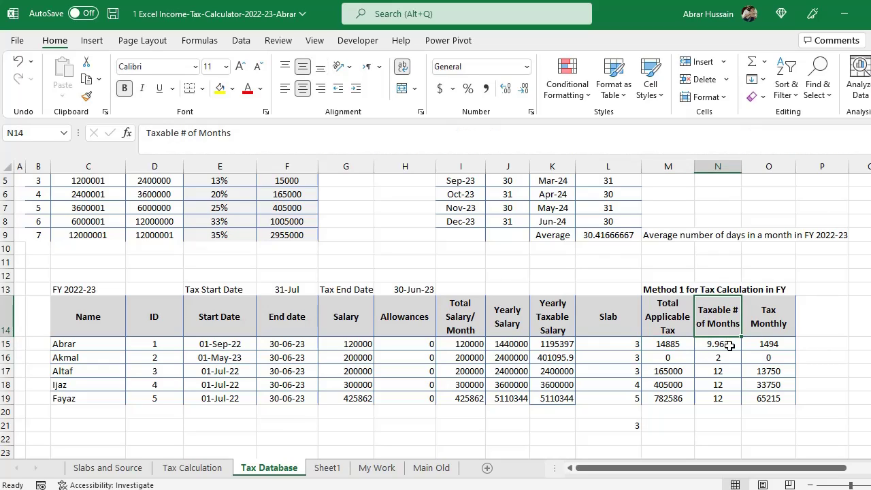
left_click(725, 345)
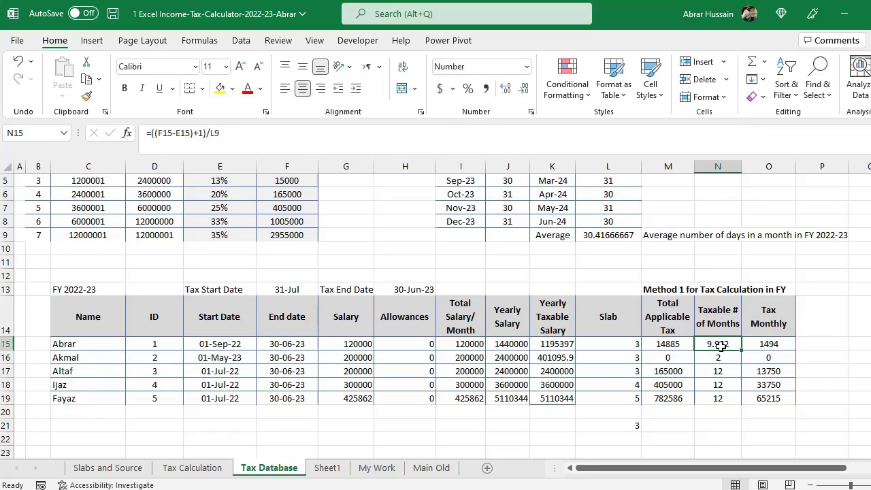
left_click(772, 343)
Try a 1 July start date for the first employee and check the recalculated taxable months and tax
left_click(213, 346)
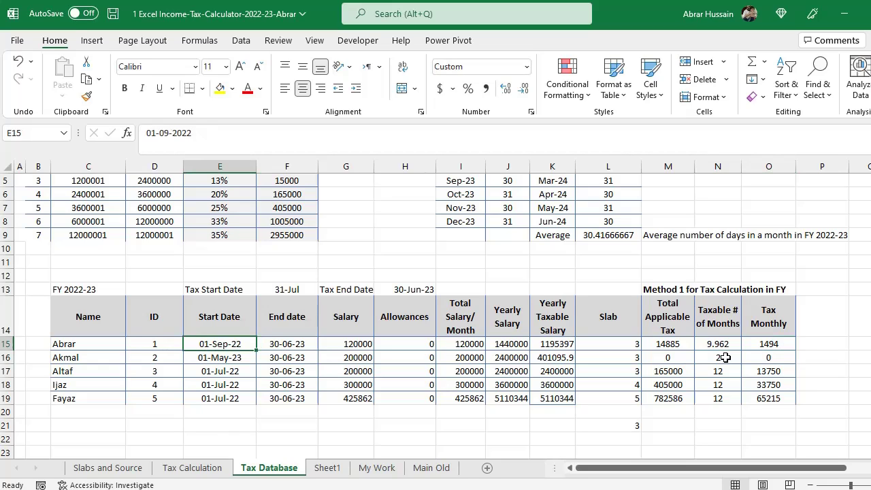
type("1 july")
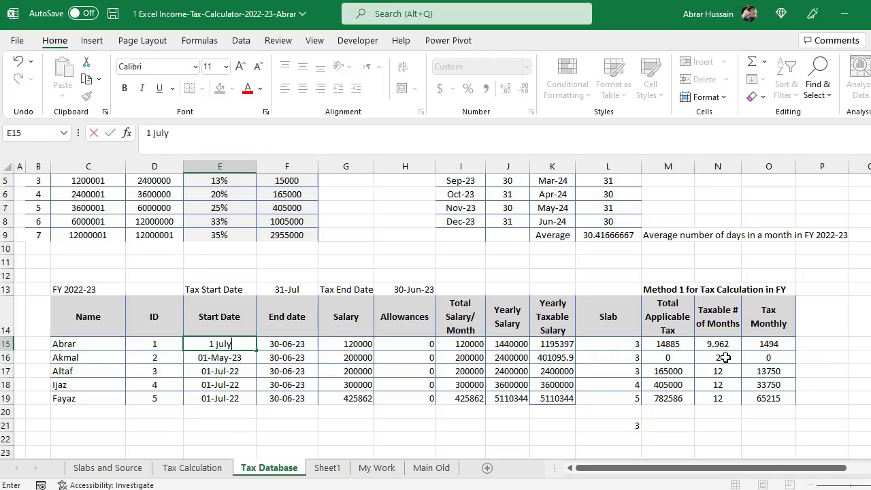
key("Return")
key("Up")
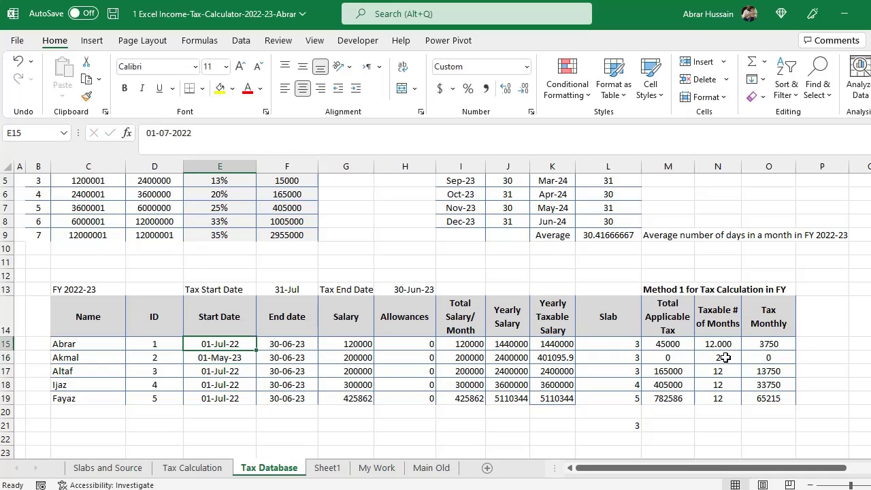
left_click(720, 344)
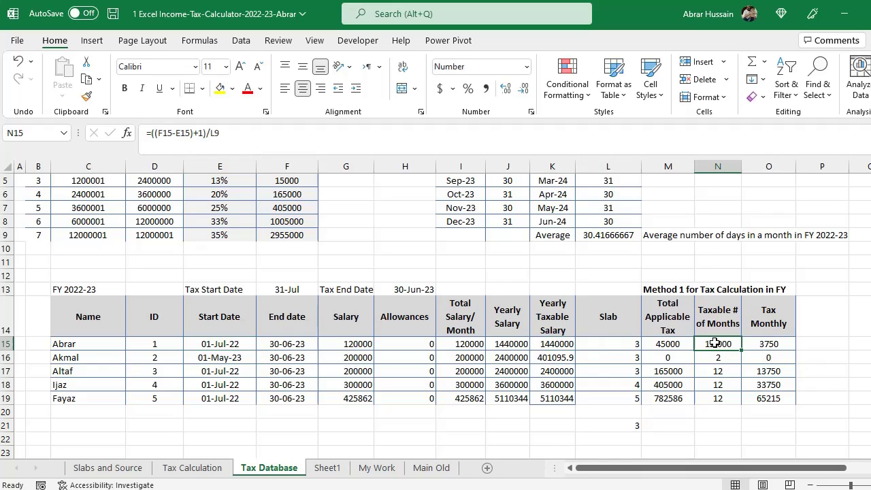
left_click(669, 344)
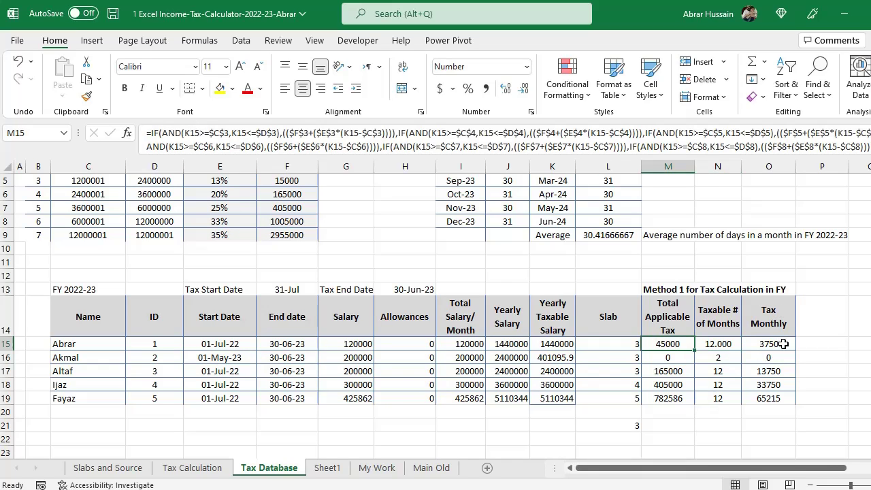
Enter 1 June 2023 as the start date, dropping taxable salary to 118356.2 with zero tax
left_click(197, 343)
type("1")
type(" june 2023")
key("ctrl+Return")
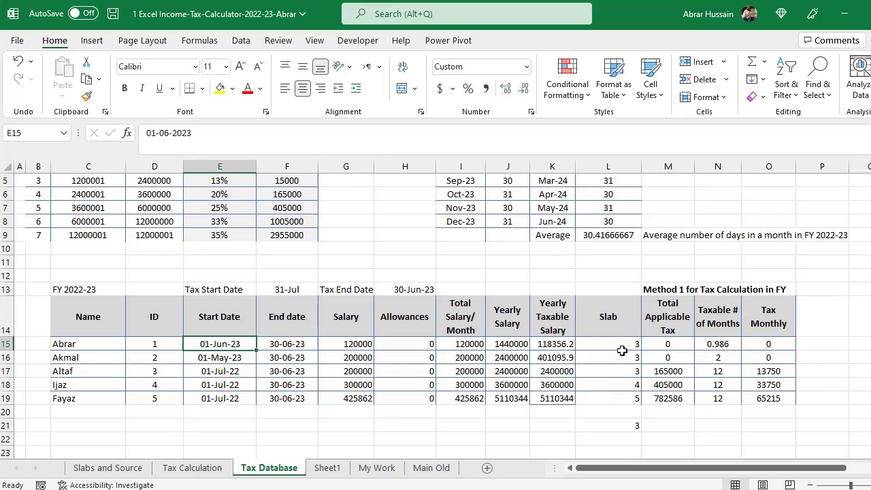
left_click_drag(663, 346, 788, 345)
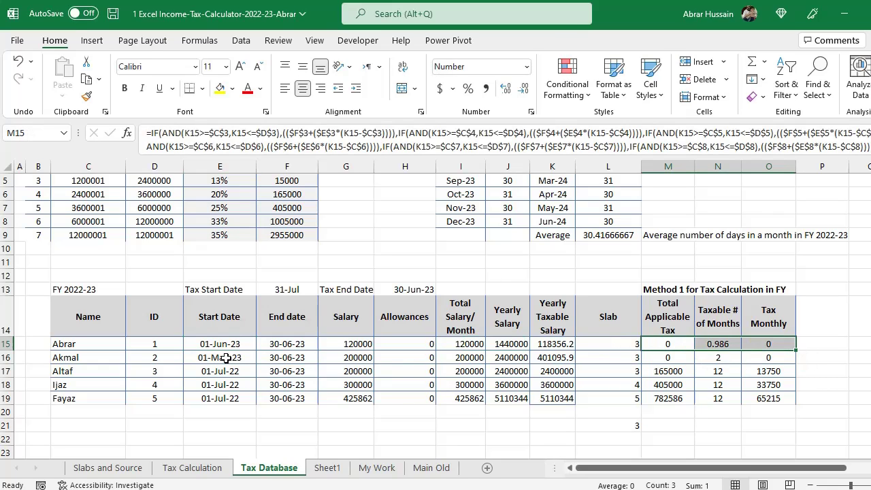
left_click(352, 345)
scroll(351, 345, "up", 2)
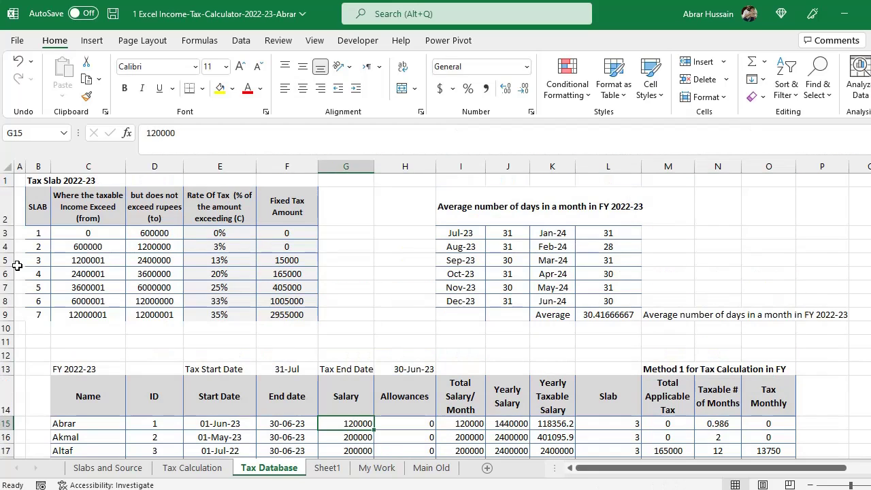
left_click(38, 233)
left_click_drag(60, 233, 342, 231)
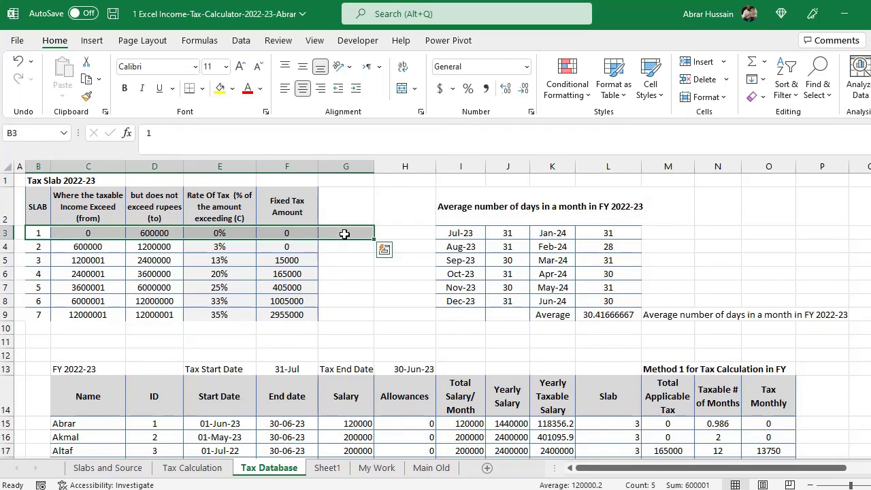
left_click(80, 287)
scroll(381, 364, "down", 4)
scroll(719, 300, "up", 2)
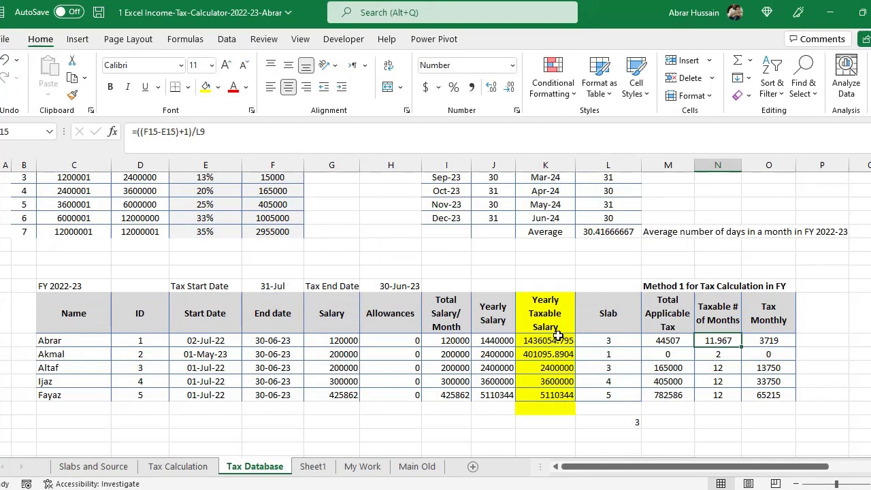
Review the taxable salary and slab columns, then try a 1 July start date and check the slab formula
left_click(546, 320)
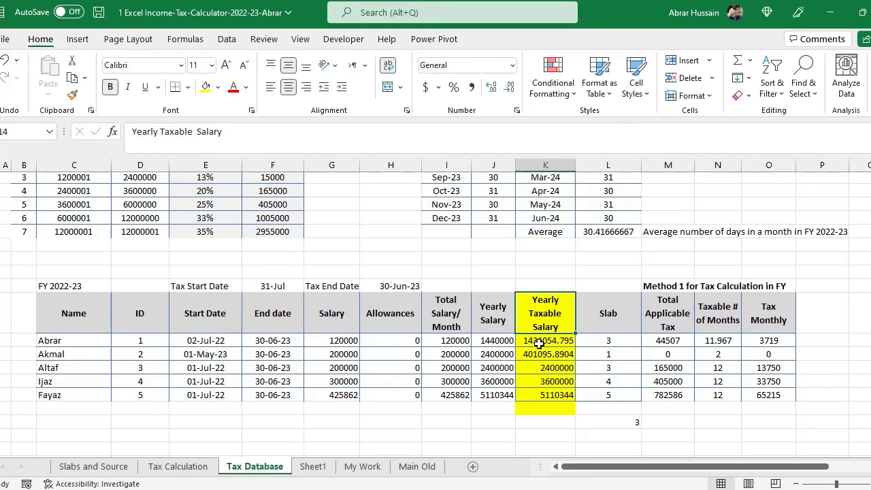
left_click(539, 345)
left_click_drag(608, 307, 752, 406)
left_click(182, 340)
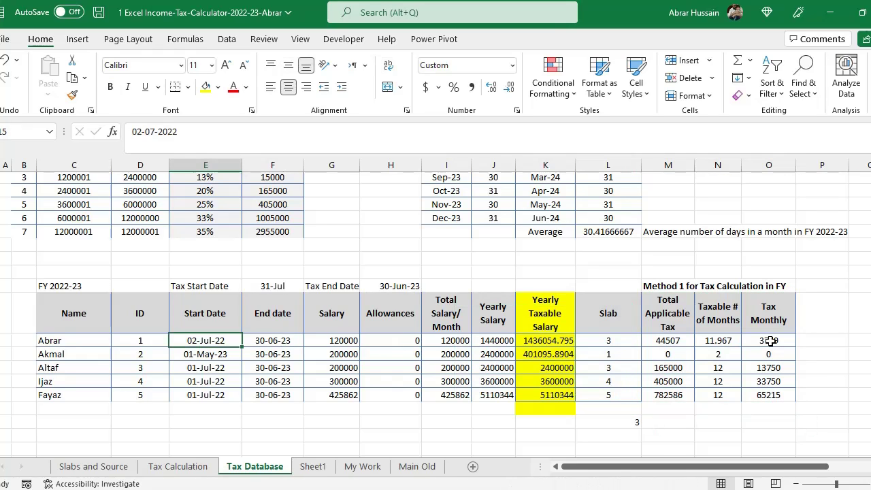
type("1 ju")
key("Return")
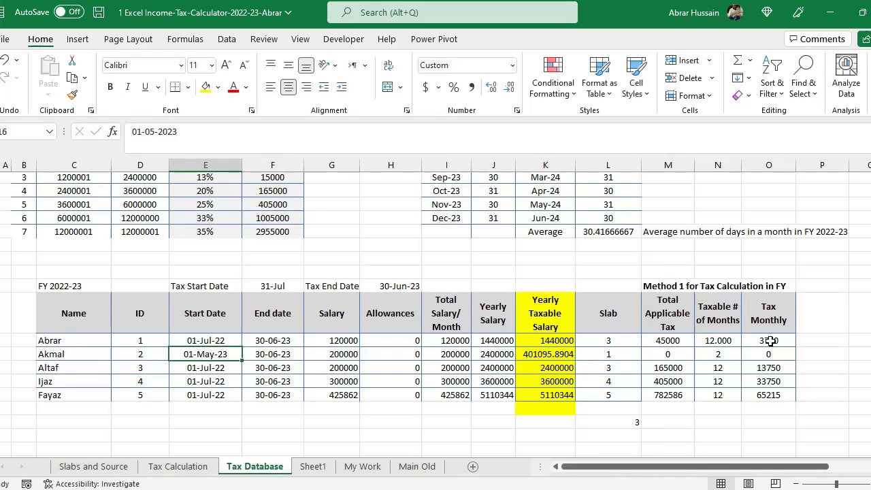
key("Up")
key("Right")
key("Right")
key("Right")
key("Right")
key("Right")
key("Right")
key("Right")
key("F2")
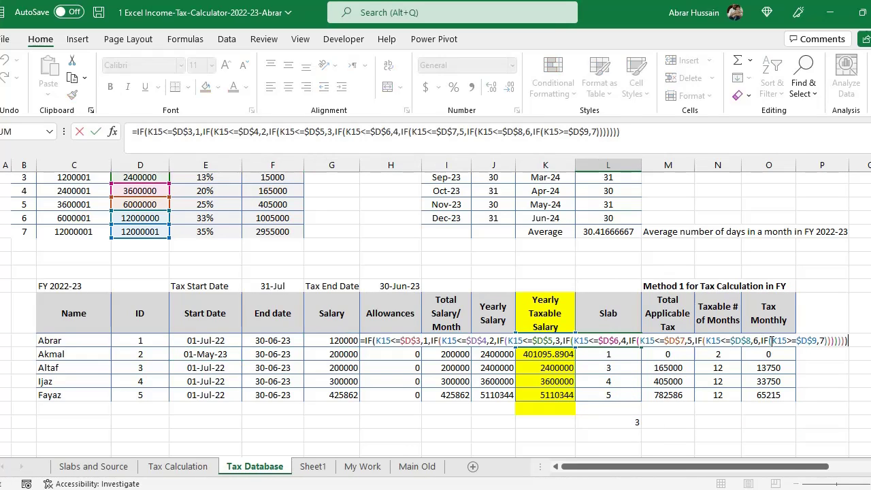
key("Escape")
key("Left")
key("Left")
key("Left")
key("Left")
key("Left")
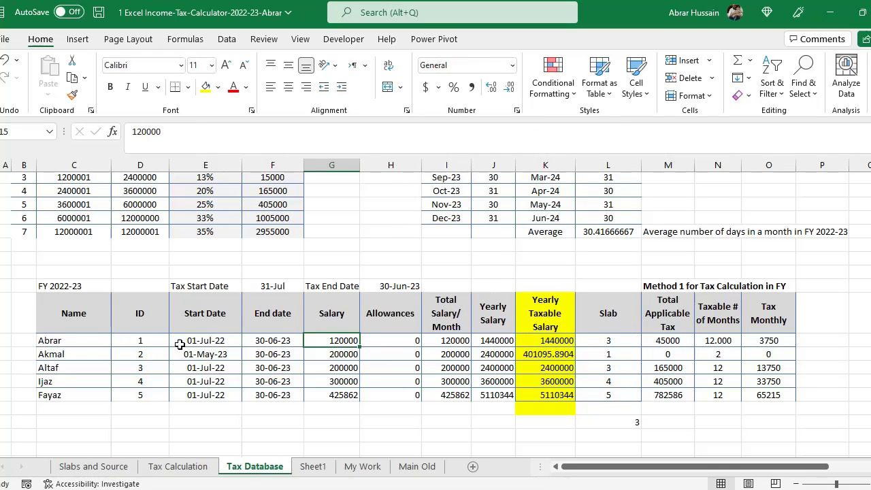
Enter 1 Dec as the start date, giving 836383.5616 taxable salary in slab 2, and review the formulas
left_click(211, 344)
type("1 dec")
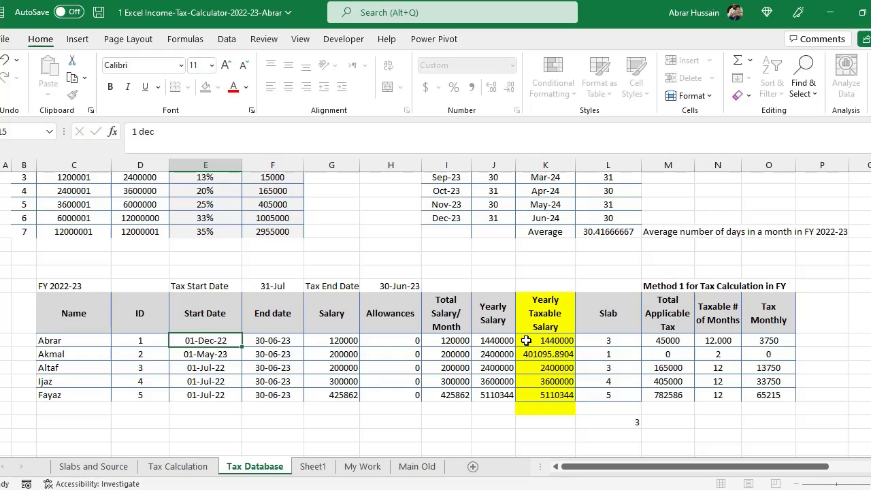
key("ctrl+Return")
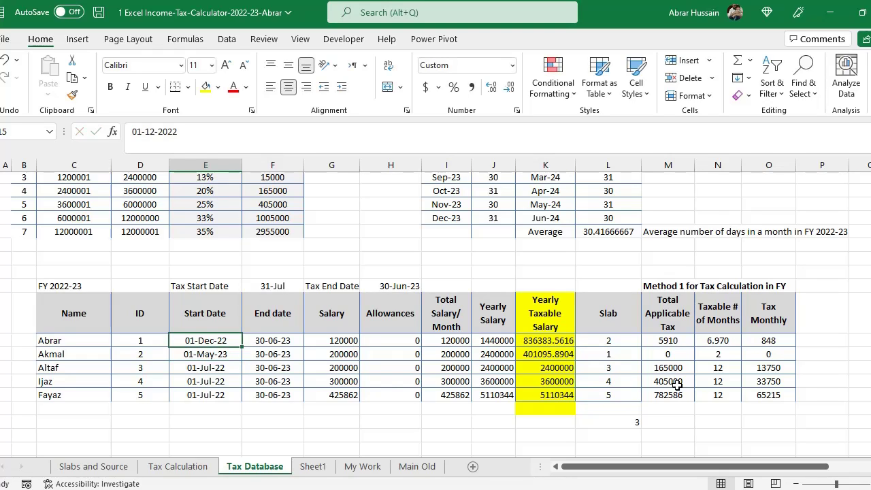
left_click(616, 342)
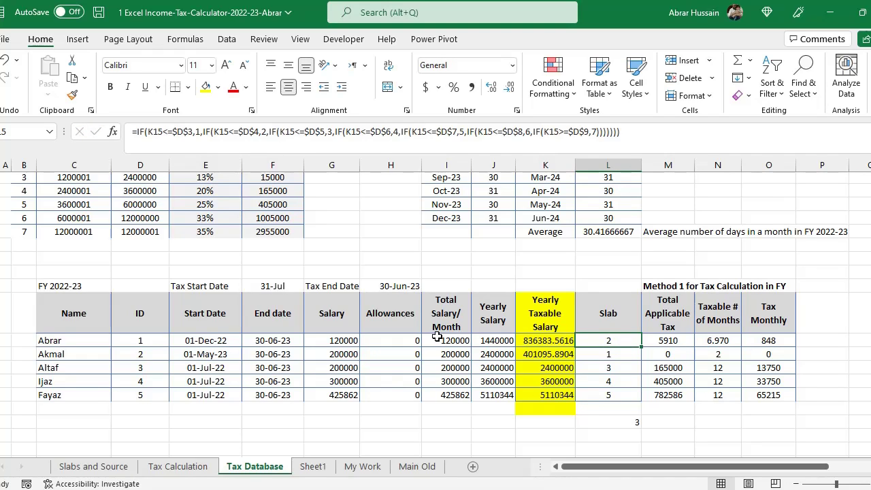
left_click(557, 346)
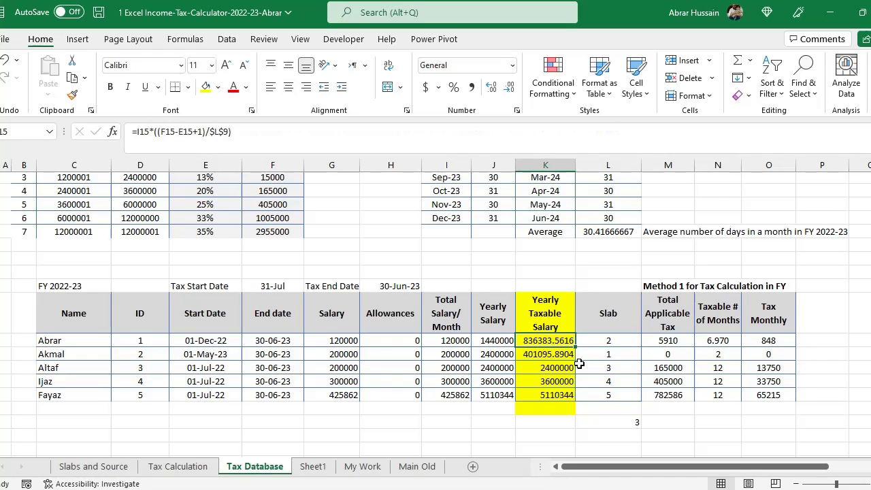
left_click(490, 339)
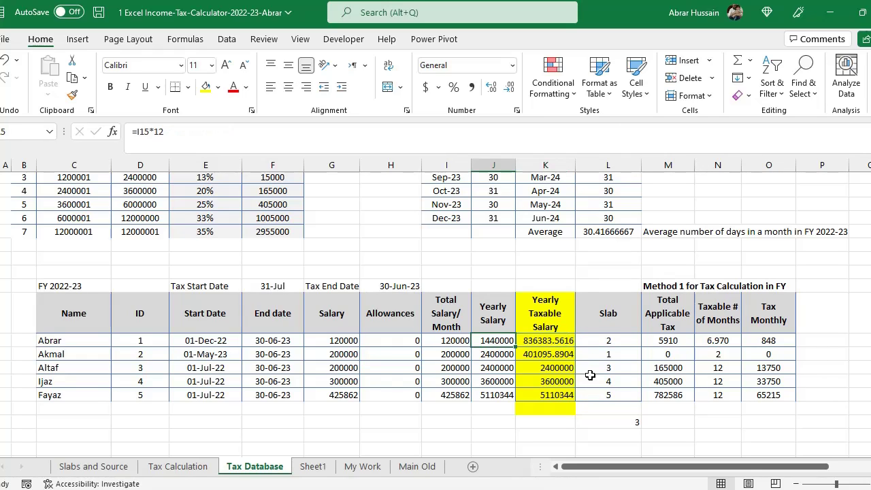
left_click(611, 342)
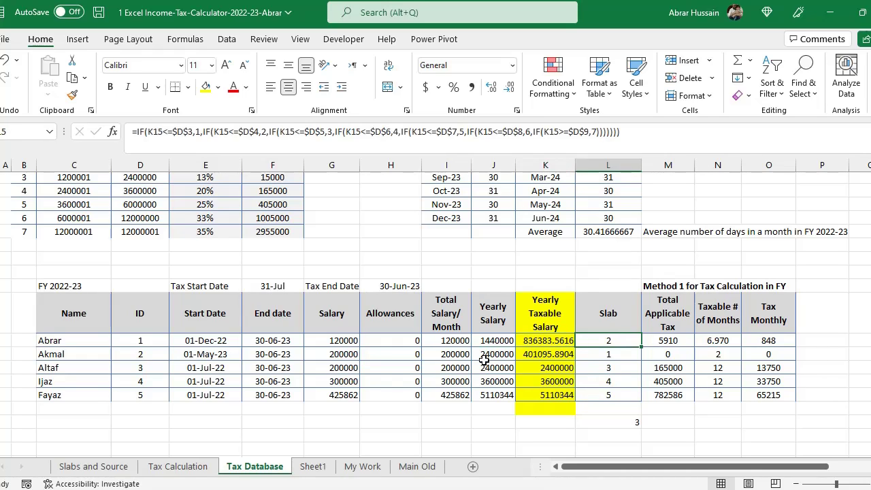
left_click_drag(610, 318, 766, 398)
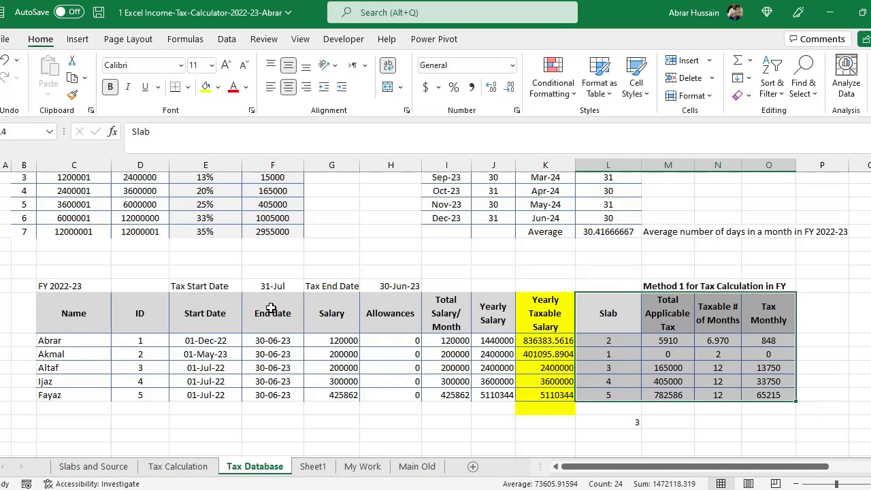
left_click(208, 310)
left_click(276, 317)
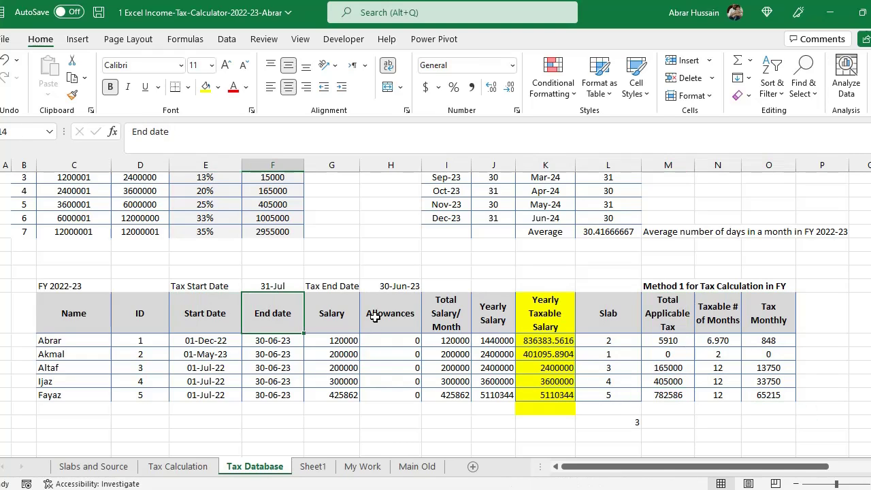
left_click_drag(535, 324, 537, 405)
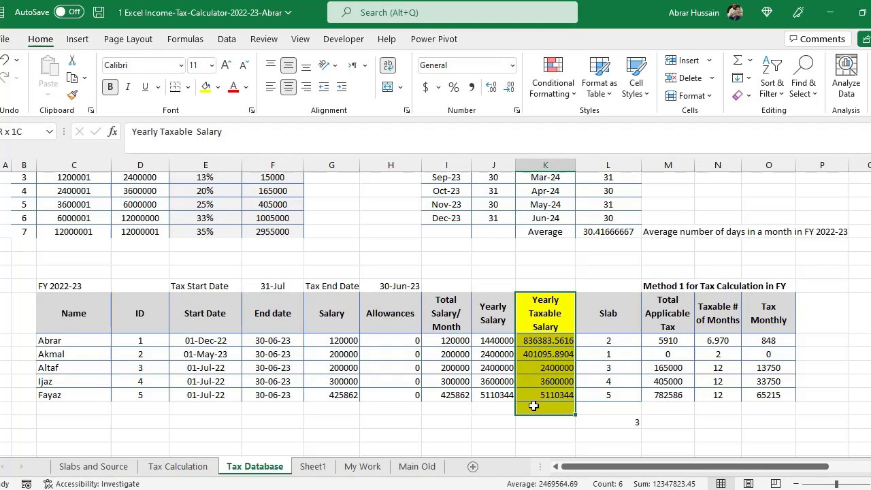
left_click(614, 313)
left_click_drag(614, 313, 777, 395)
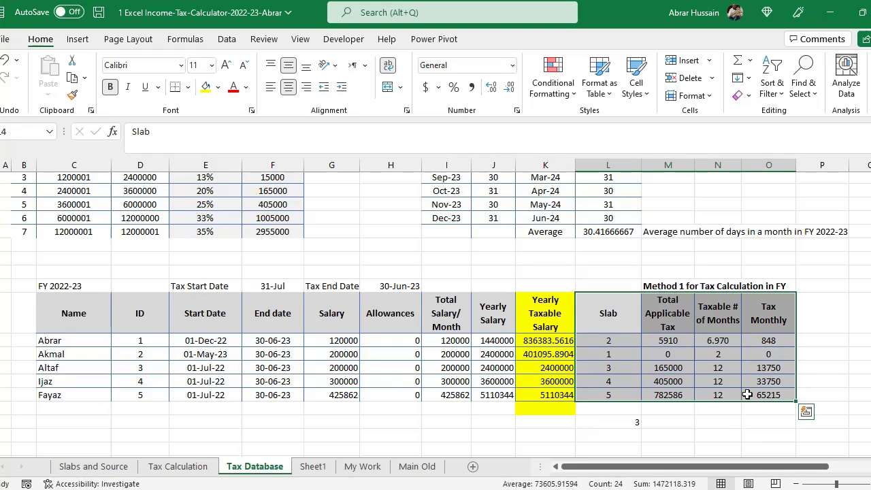